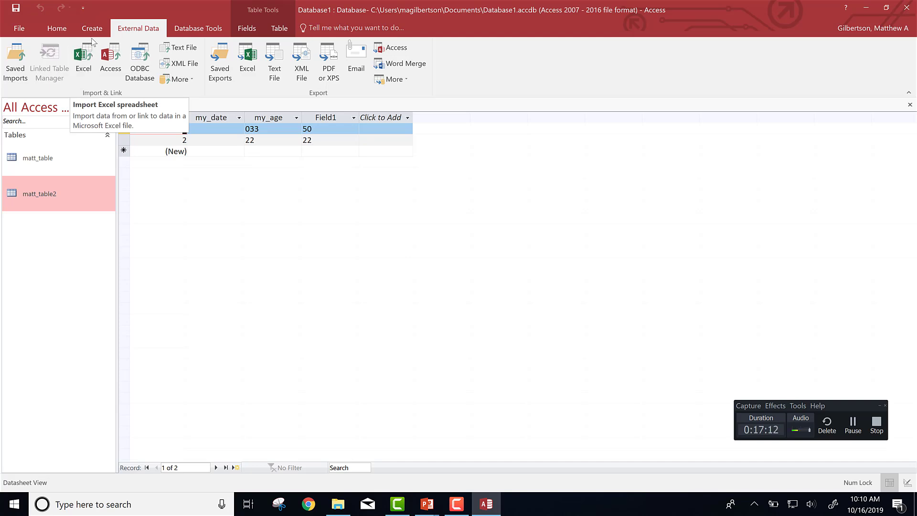
- Start an Excel import into a new table, using Excel to Access Example.xlsx from the CSC110 Week 9 folder as the source
{"action": "left_click", "coordinate": [83, 65]}
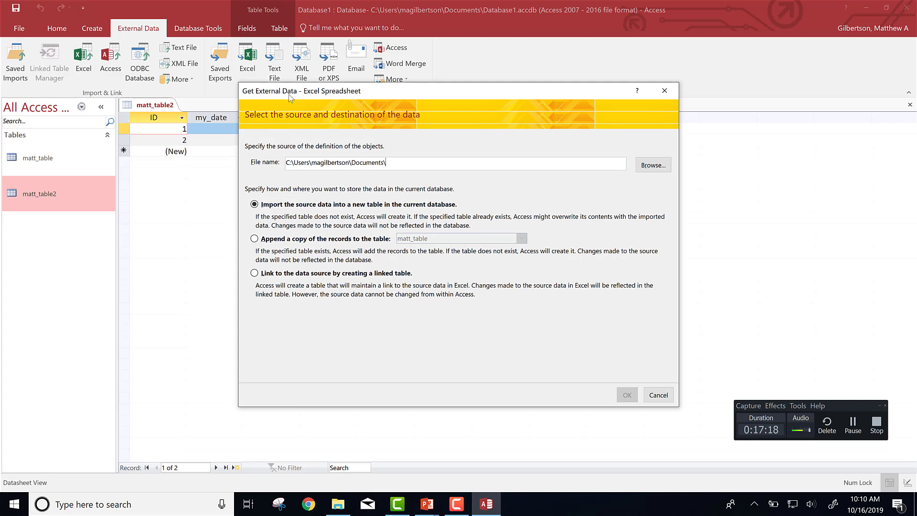
{"action": "left_click_drag", "start_coordinate": [430, 91], "coordinate": [377, 94]}
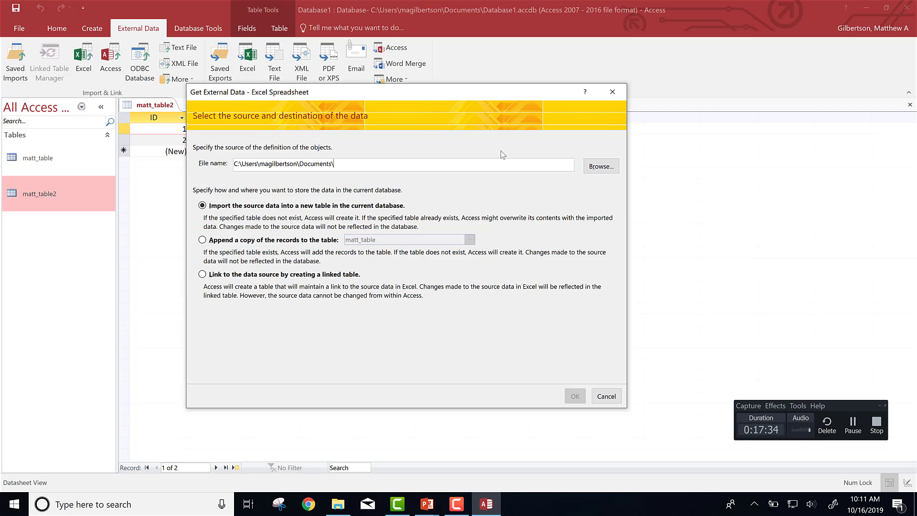
{"action": "left_click", "coordinate": [603, 171]}
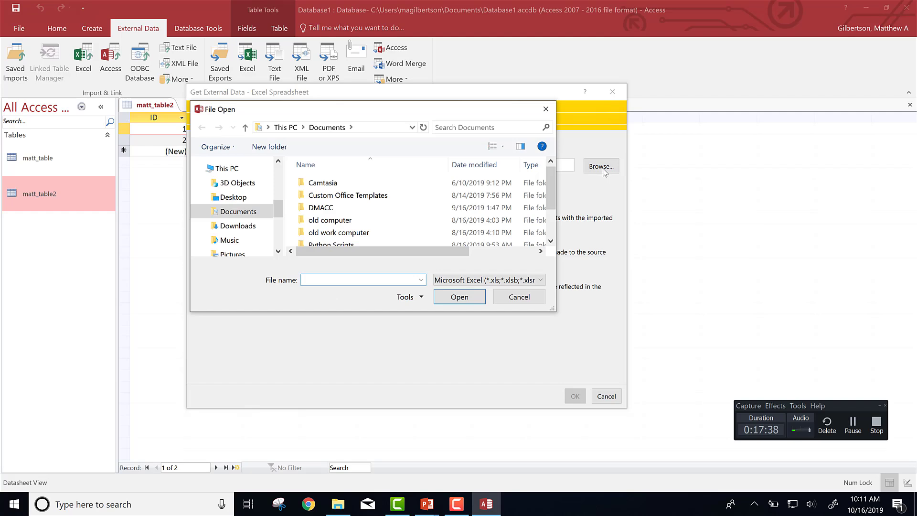
{"action": "scroll", "coordinate": [232, 215], "scroll_direction": "down", "scroll_amount": 3}
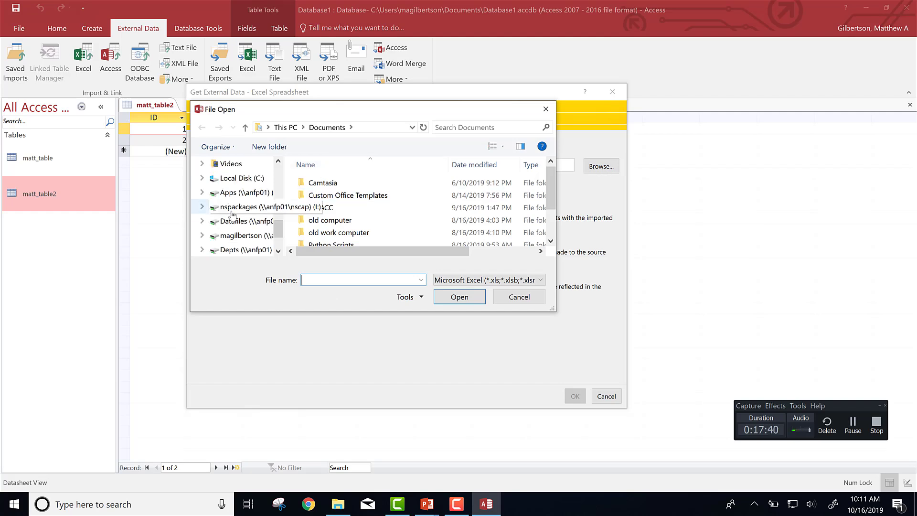
{"action": "left_click", "coordinate": [237, 236]}
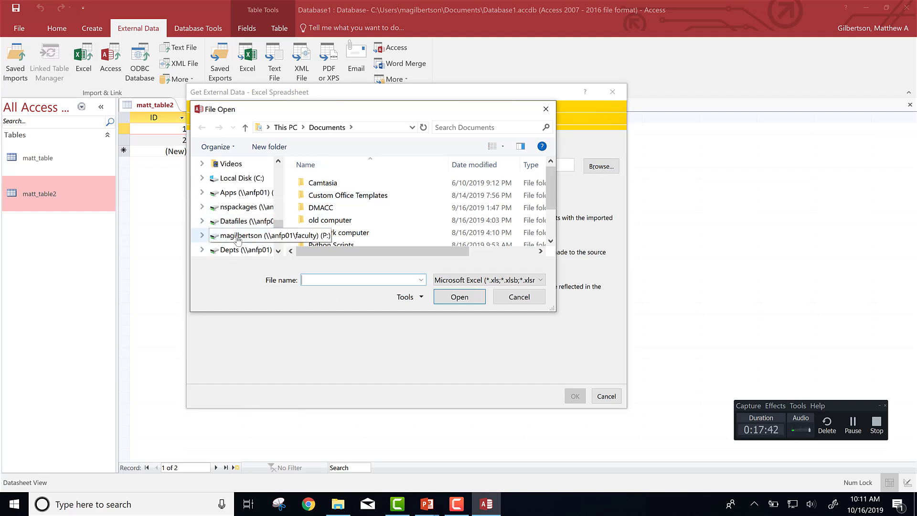
{"action": "double_click", "coordinate": [316, 184]}
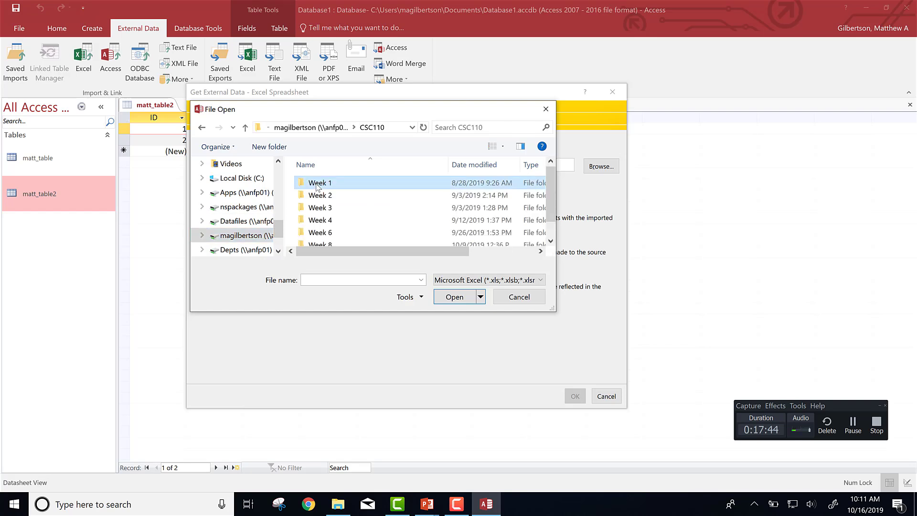
{"action": "scroll", "coordinate": [312, 241], "scroll_direction": "down", "scroll_amount": 3}
{"action": "double_click", "coordinate": [319, 240]}
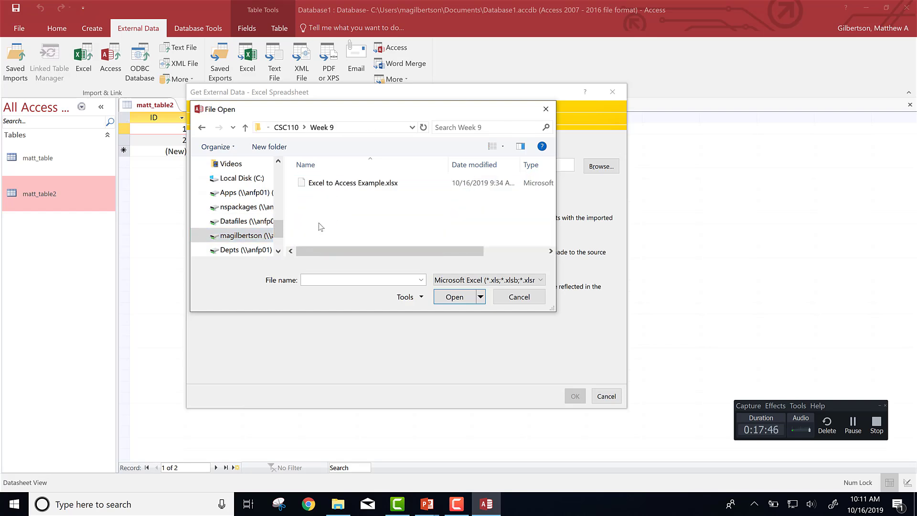
{"action": "double_click", "coordinate": [353, 180]}
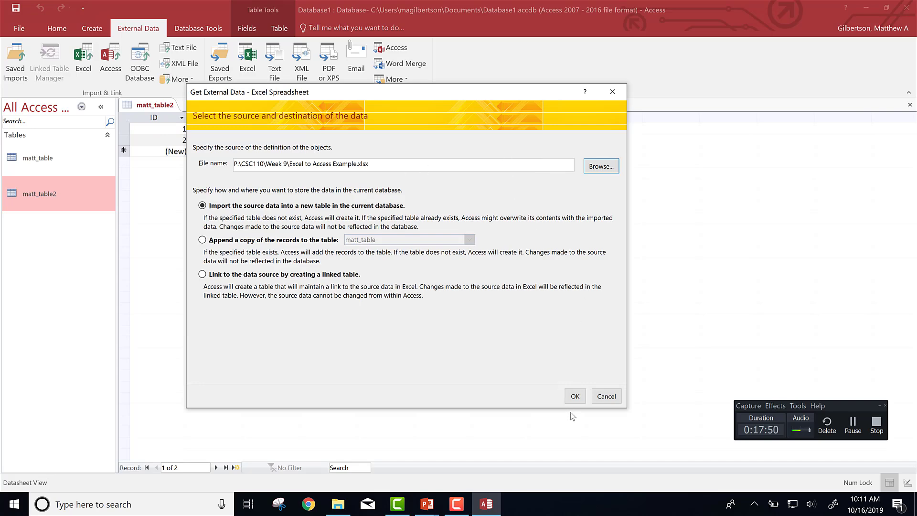
- Configure the import to use the Order list worksheet with first-row column headings and no primary key
{"action": "left_click", "coordinate": [575, 398]}
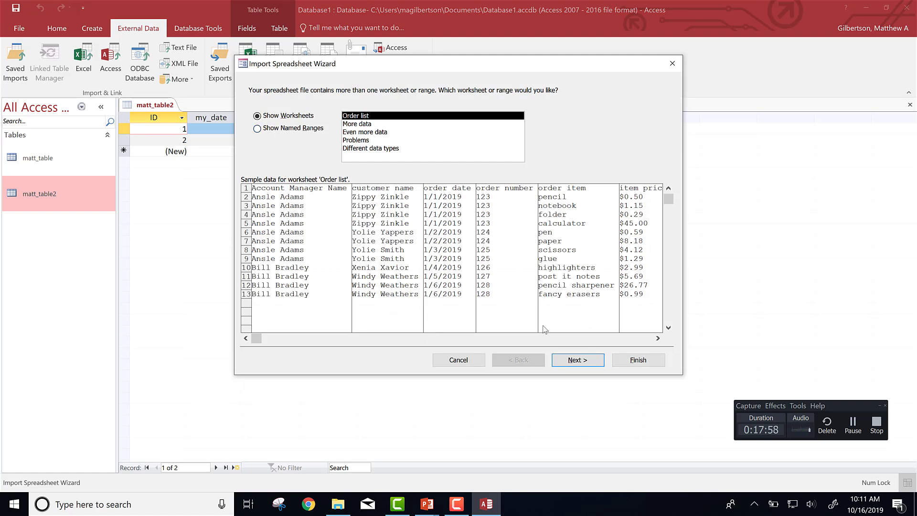
{"action": "left_click", "coordinate": [584, 361]}
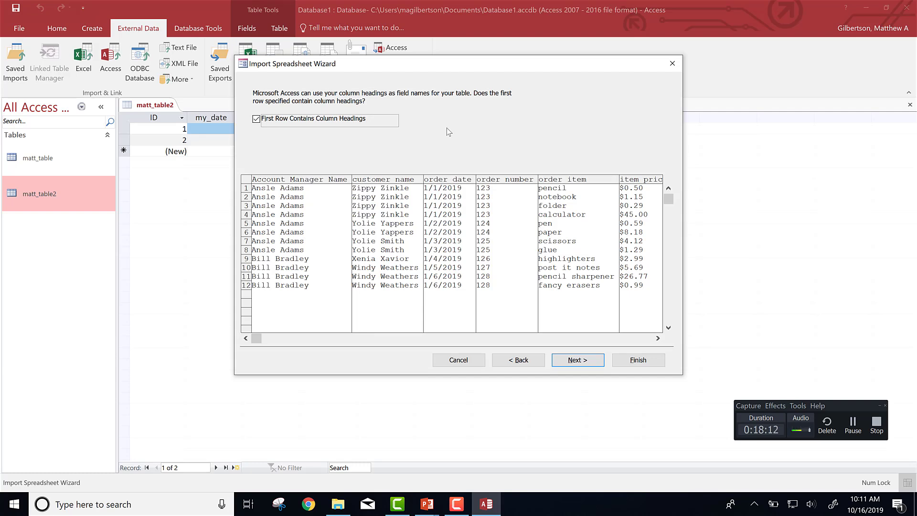
{"action": "left_click", "coordinate": [557, 360]}
{"action": "left_click", "coordinate": [558, 361]}
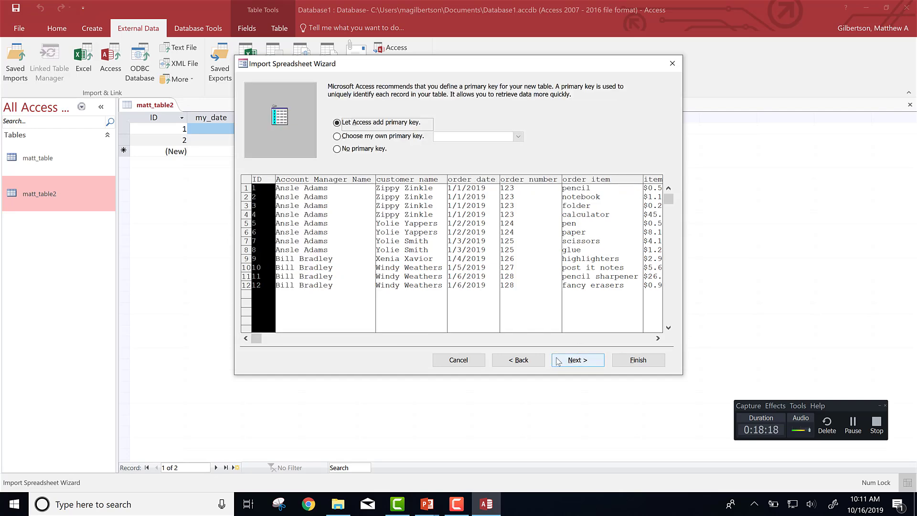
{"action": "left_click", "coordinate": [350, 138]}
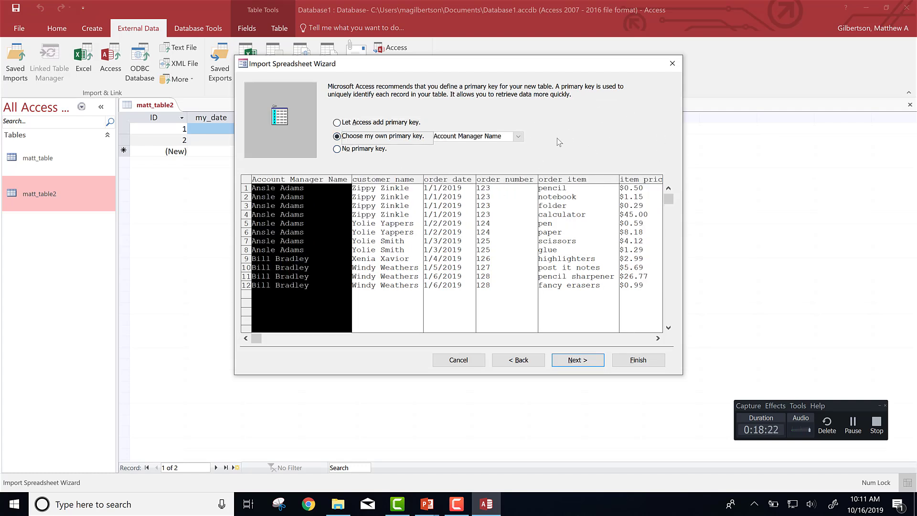
{"action": "left_click", "coordinate": [368, 149]}
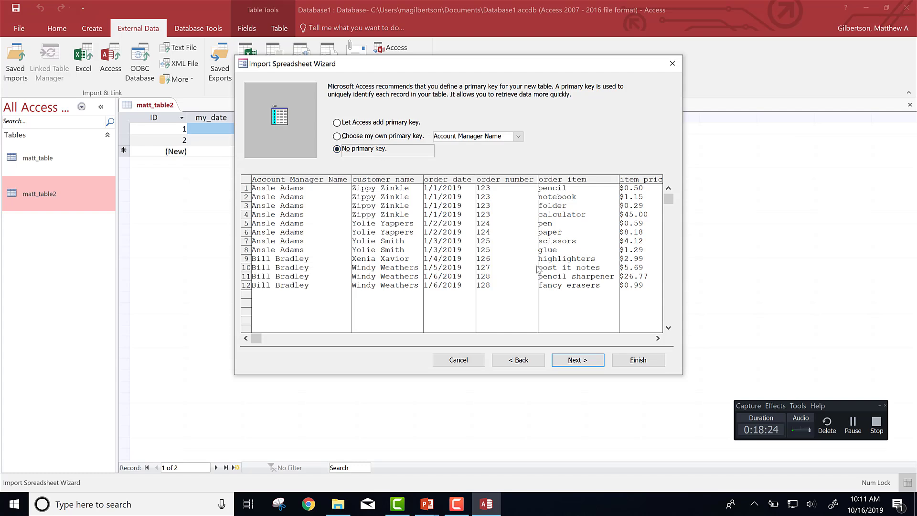
{"action": "left_click", "coordinate": [583, 360]}
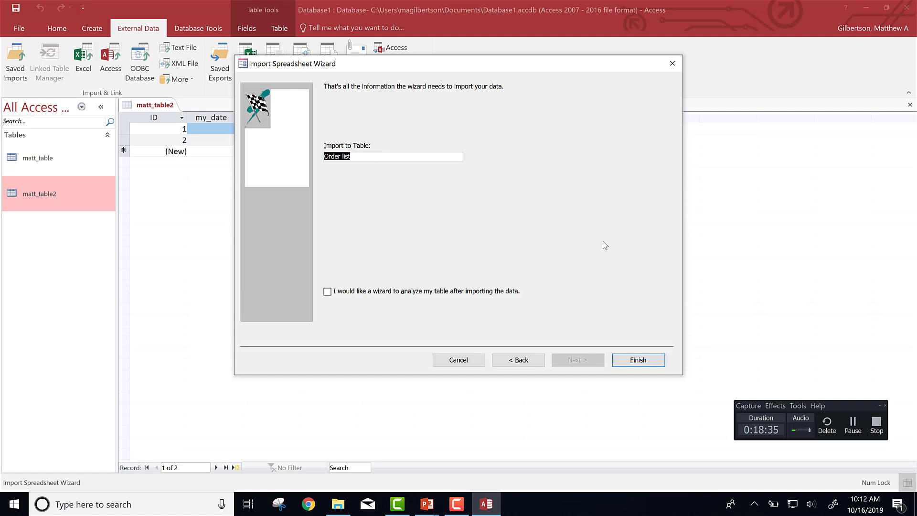
- Finish importing into a table named Order list without saving the import steps, and open that table
{"action": "left_click", "coordinate": [631, 364]}
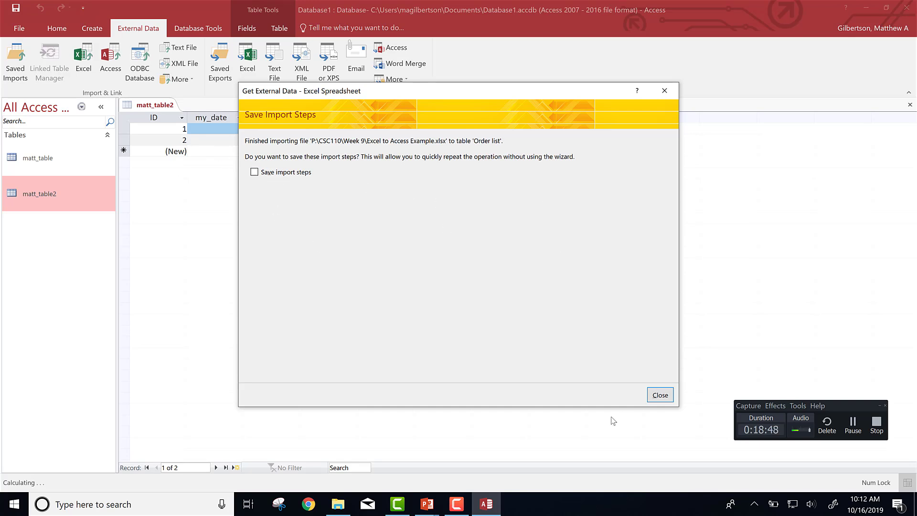
{"action": "left_click", "coordinate": [670, 396]}
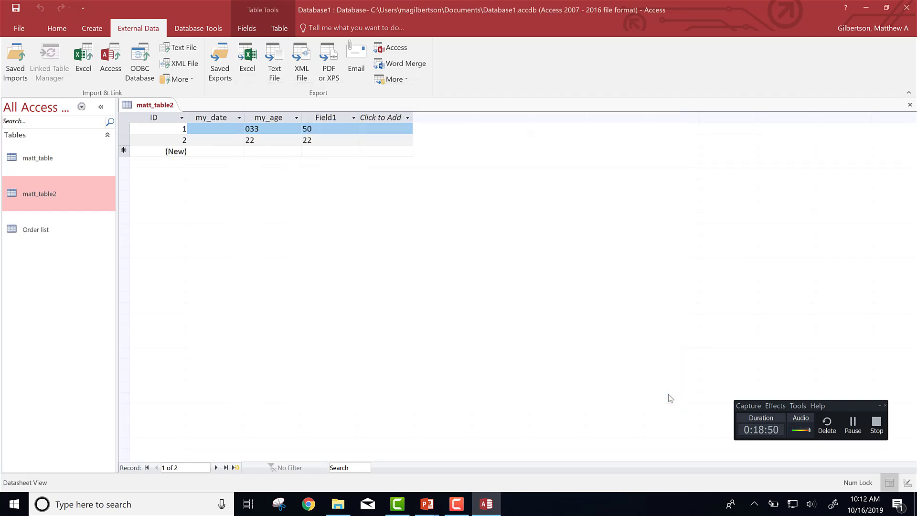
{"action": "double_click", "coordinate": [49, 231]}
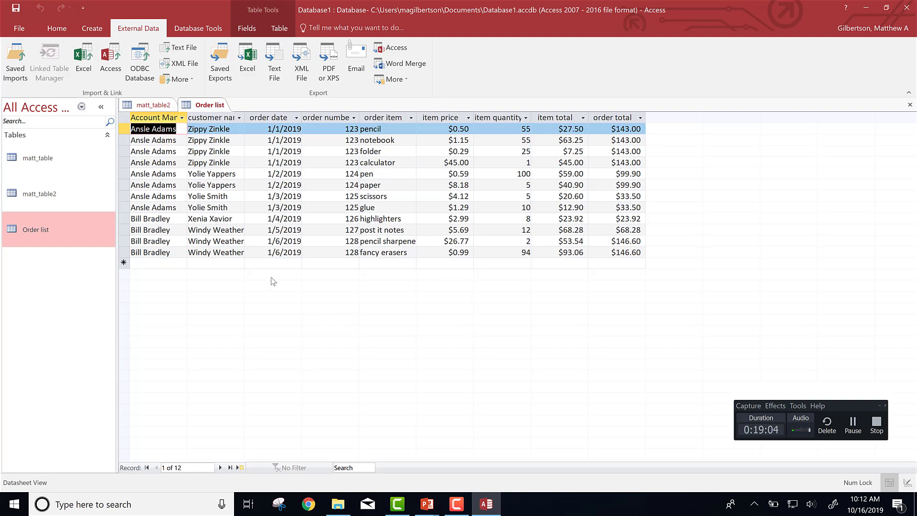
- Switch to PowerPoint and read the slides on importing Excel data and modifying a table in Design View
{"action": "key", "text": "alt+Tab"}
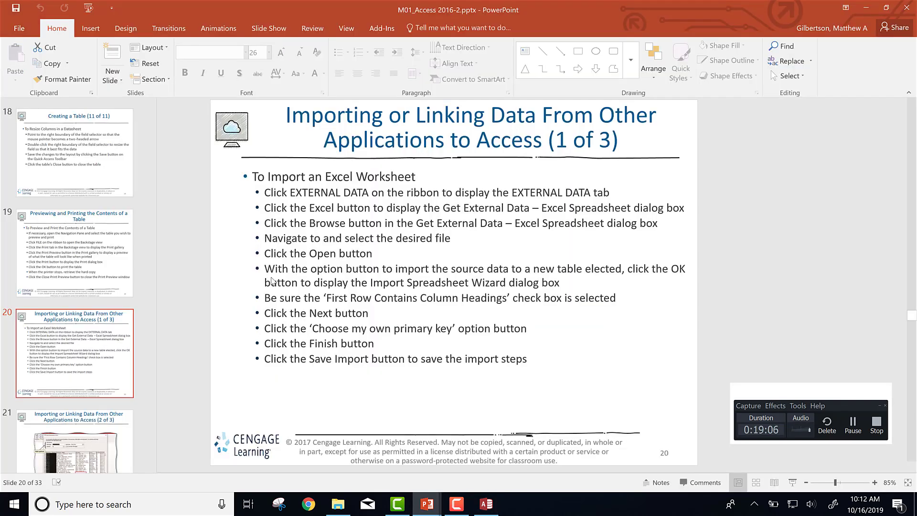
{"action": "key", "text": "Page_Down"}
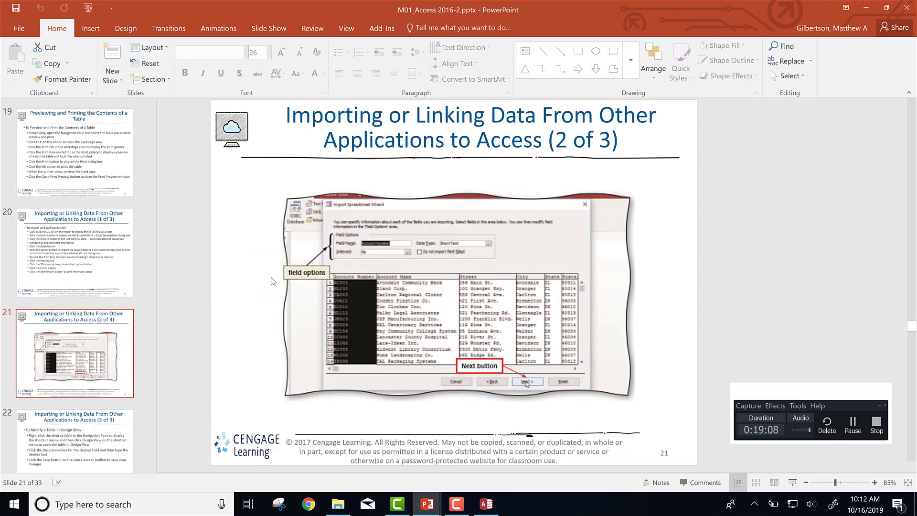
{"action": "key", "text": "Page_Down"}
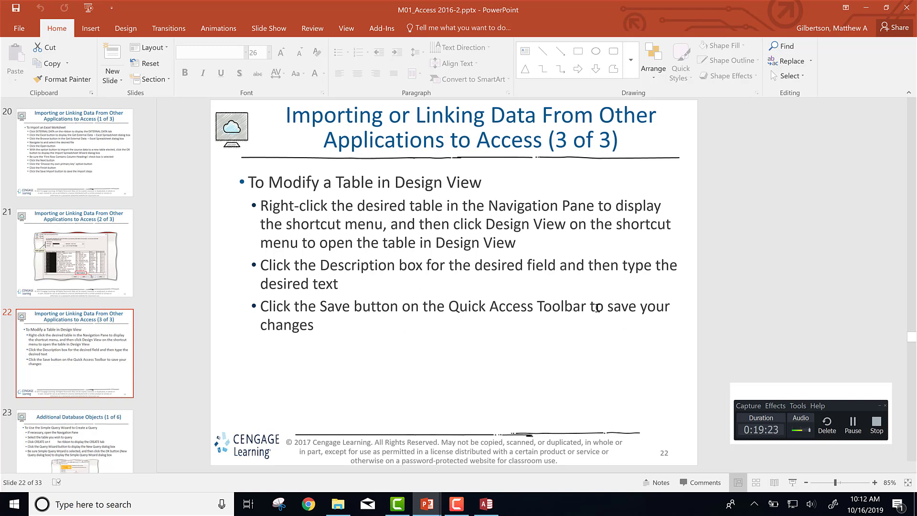
- Switch back to Access and open the Order list table in Design View
{"action": "key", "text": "alt+Tab"}
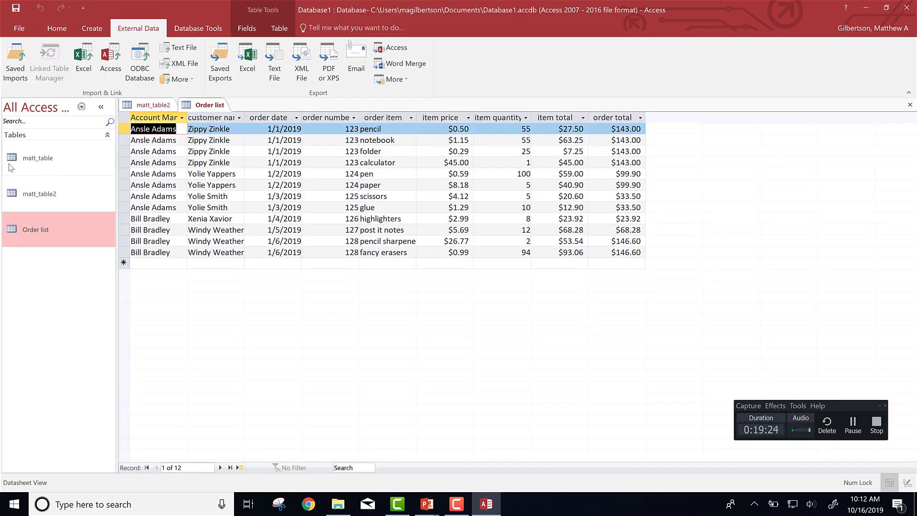
{"action": "right_click", "coordinate": [44, 225]}
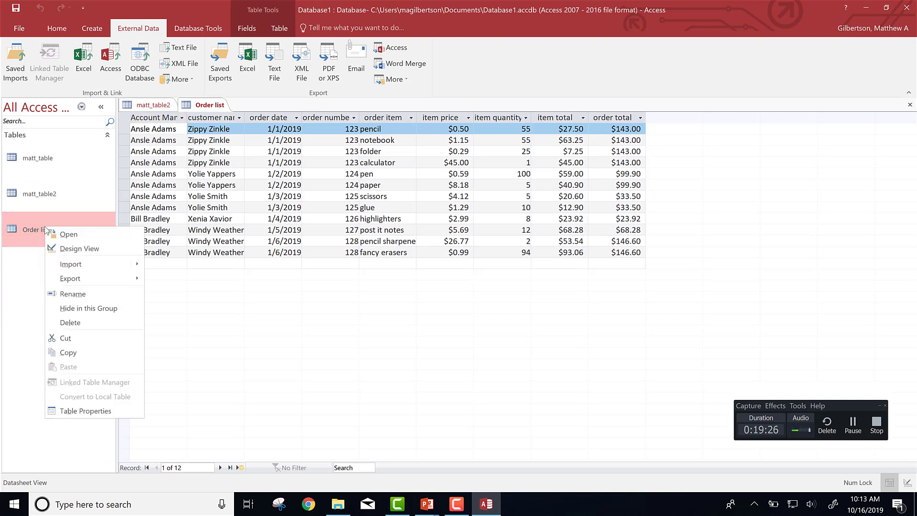
{"action": "left_click", "coordinate": [62, 246]}
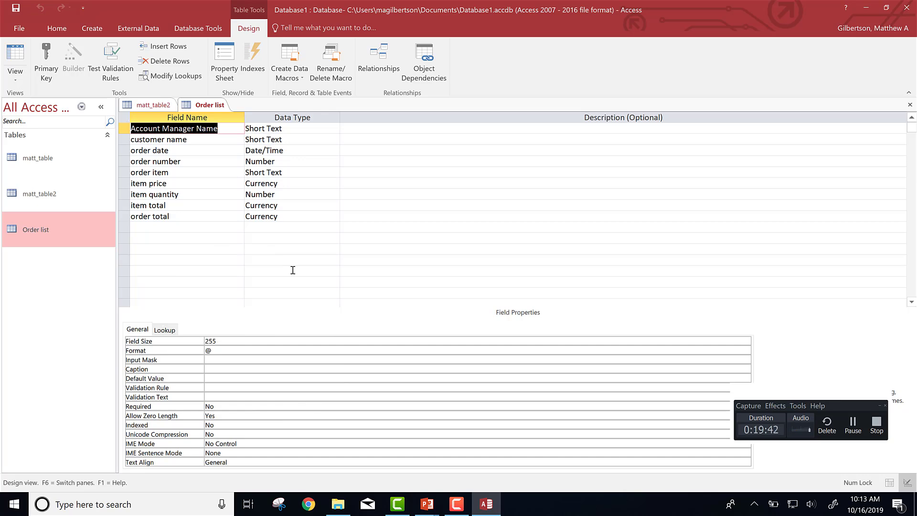
- Switch to PowerPoint and read the slide on creating a query with the Simple Query Wizard
{"action": "key", "text": "alt+Tab"}
{"action": "scroll", "coordinate": [292, 270], "scroll_direction": "down", "scroll_amount": 1}
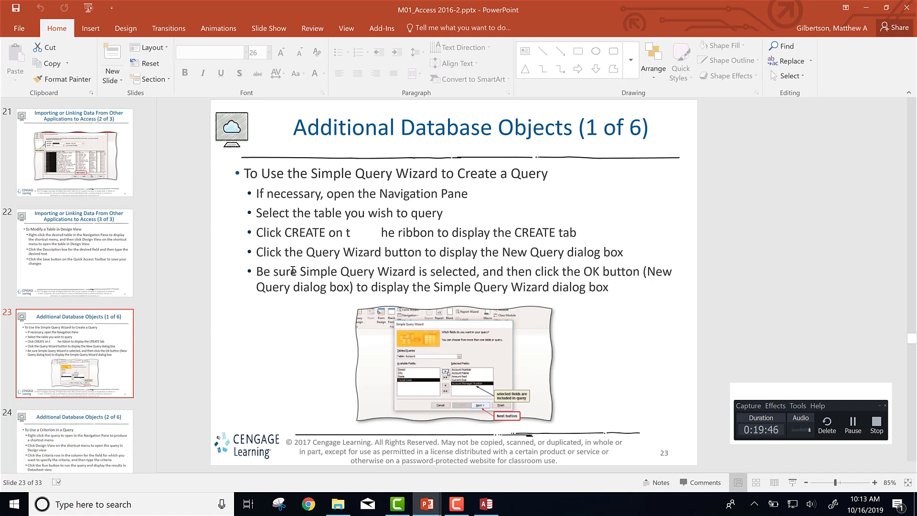
{"action": "left_click", "coordinate": [851, 425]}
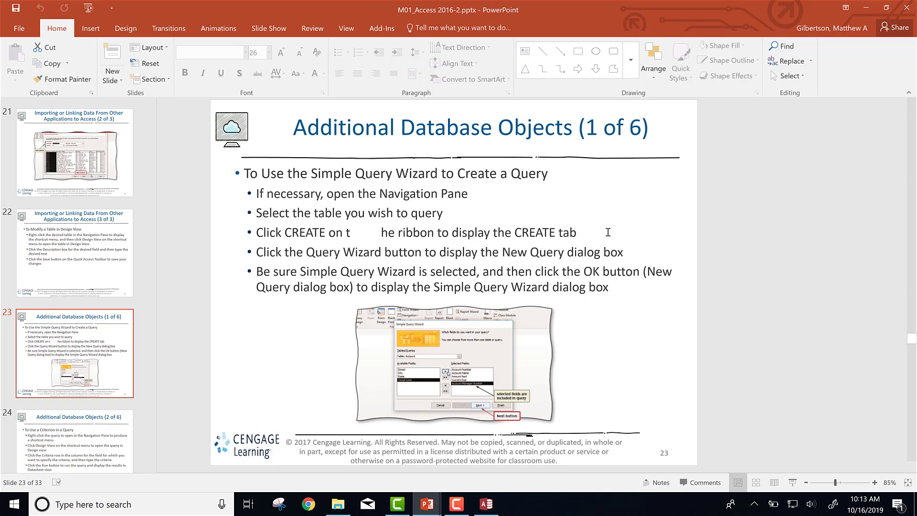
- Return to Access and start a new query on the Order list table with the Simple Query Wizard
{"action": "key", "text": "alt+Tab"}
{"action": "key", "text": "alt+Tab"}
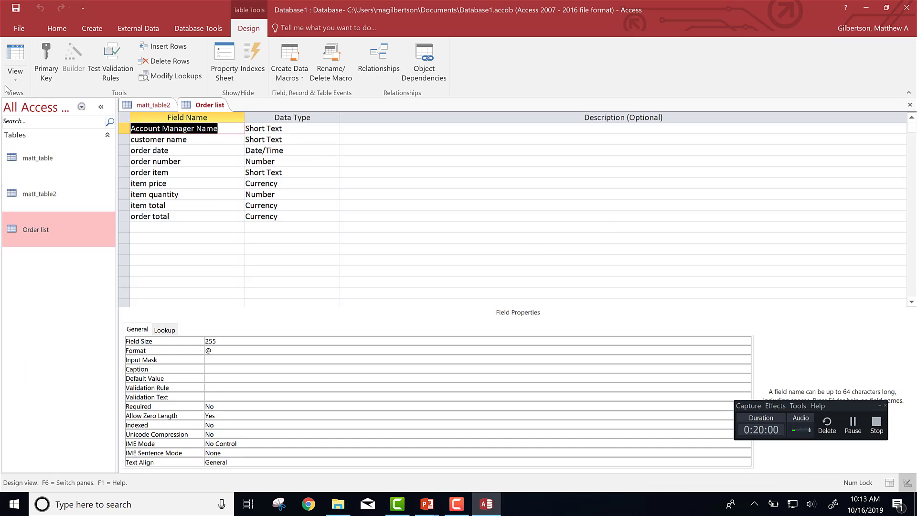
{"action": "double_click", "coordinate": [15, 52]}
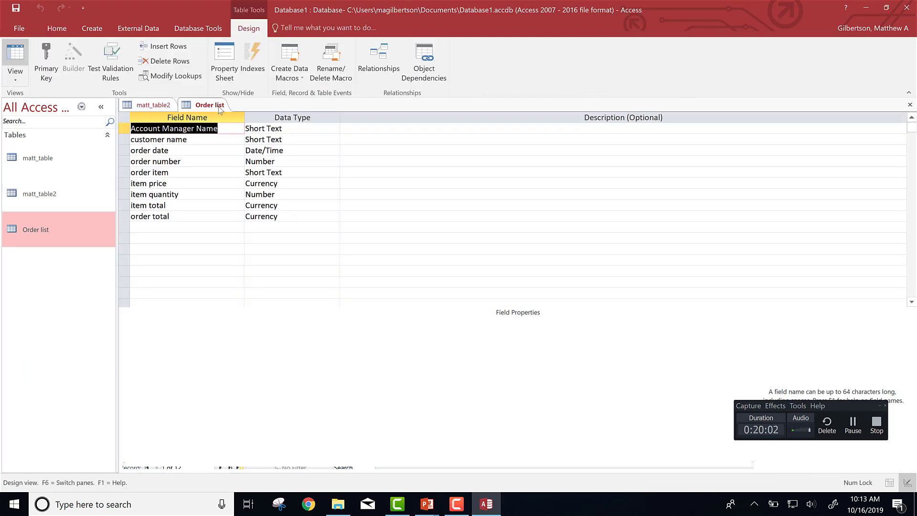
{"action": "left_click", "coordinate": [94, 34]}
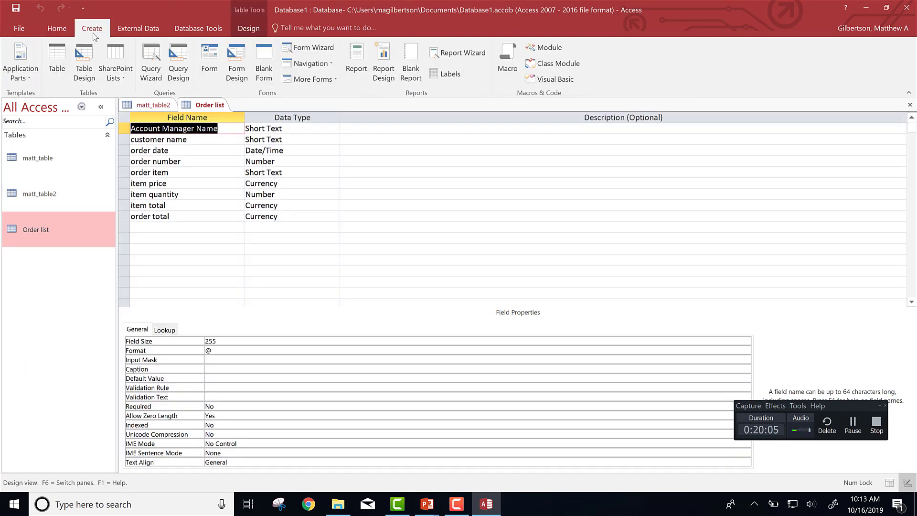
{"action": "left_click", "coordinate": [151, 67]}
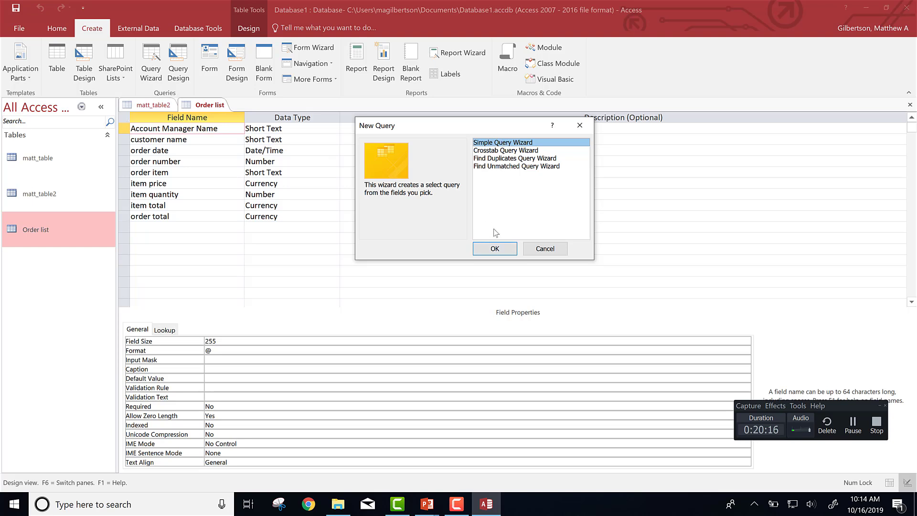
{"action": "left_click", "coordinate": [494, 248]}
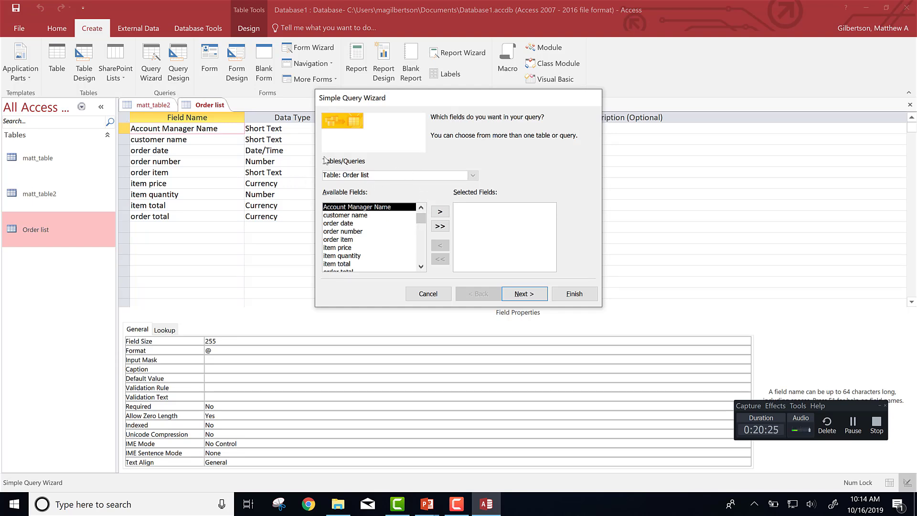
- Add customer name and order total to the query's selected fields, followed by all remaining Order list fields
{"action": "left_click_drag", "start_coordinate": [421, 219], "coordinate": [422, 258]}
{"action": "left_click", "coordinate": [420, 244]}
{"action": "double_click", "coordinate": [366, 216]}
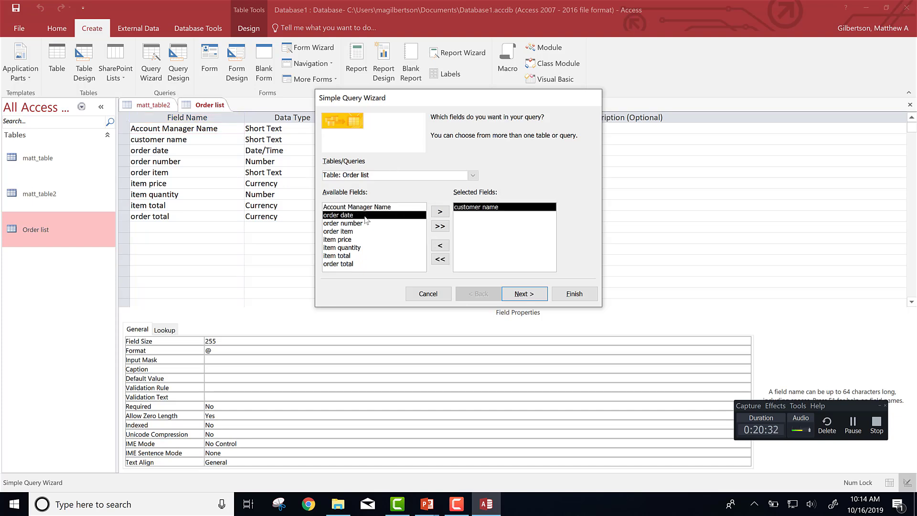
{"action": "double_click", "coordinate": [347, 264]}
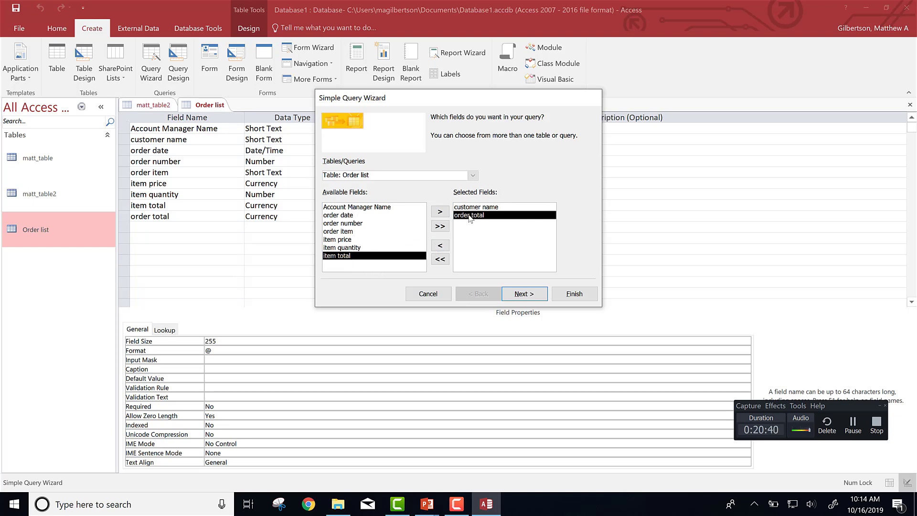
{"action": "left_click", "coordinate": [439, 245]}
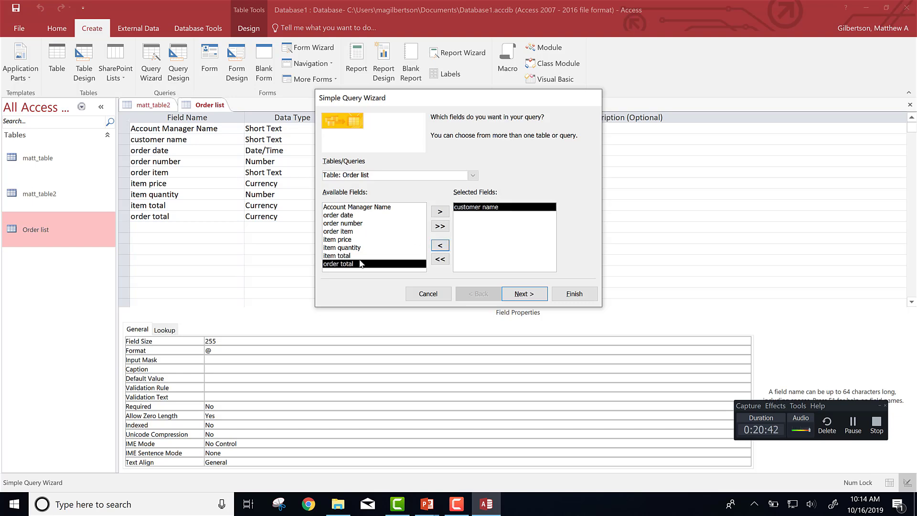
{"action": "left_click", "coordinate": [439, 213]}
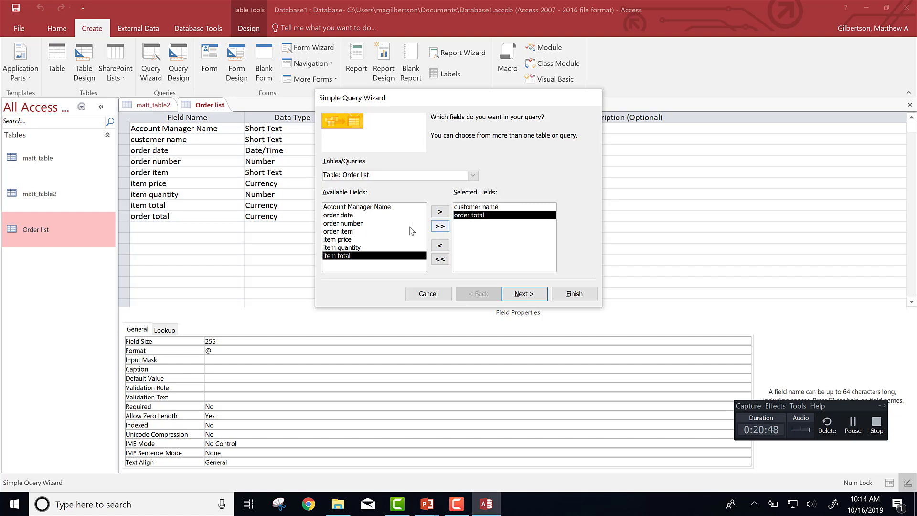
{"action": "left_click", "coordinate": [439, 226]}
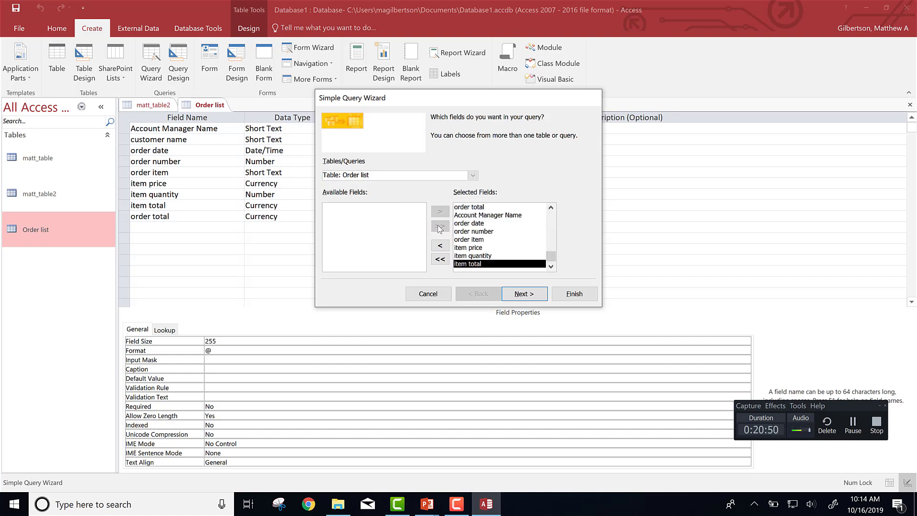
- Reset the query's selected fields so that only customer name and order total are included
{"action": "left_click", "coordinate": [440, 259]}
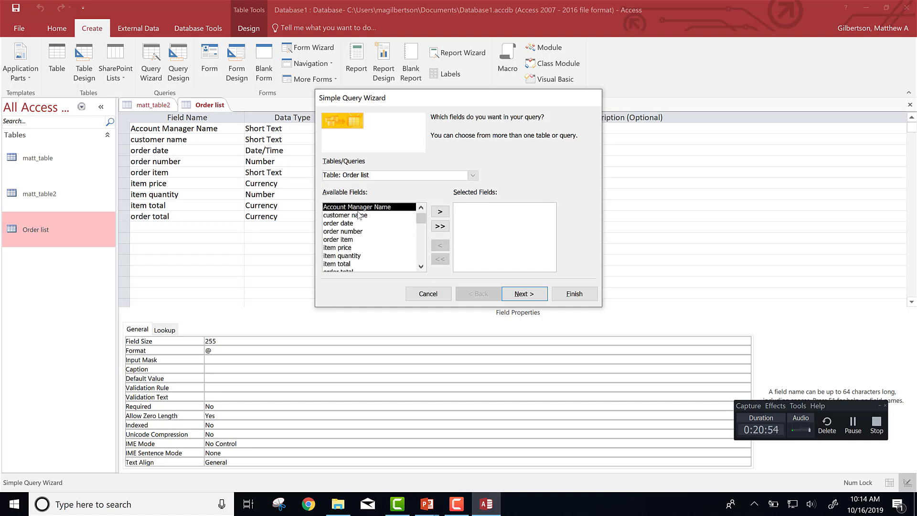
{"action": "double_click", "coordinate": [359, 216]}
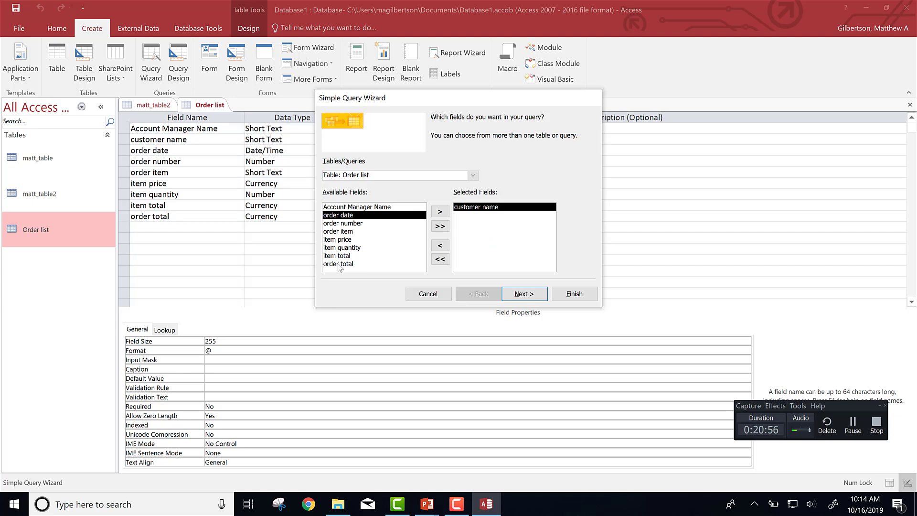
{"action": "double_click", "coordinate": [339, 264]}
- Finish the wizard as a detail query titled Order list Query, set to open the query to view information
{"action": "left_click", "coordinate": [516, 295]}
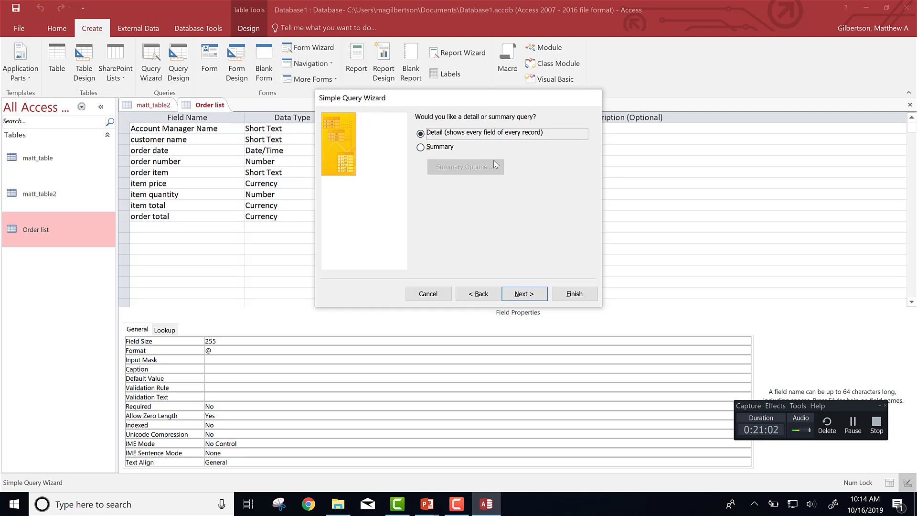
{"action": "left_click", "coordinate": [527, 297]}
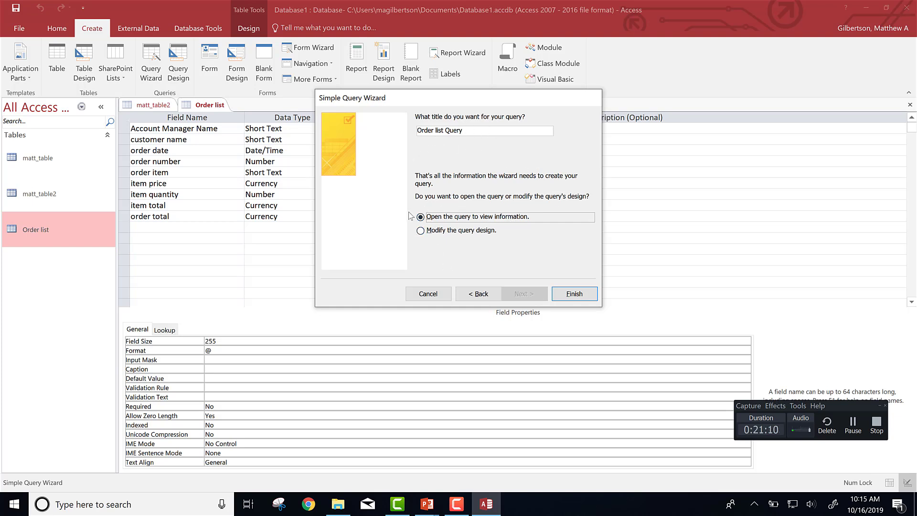
{"action": "left_click", "coordinate": [574, 294]}
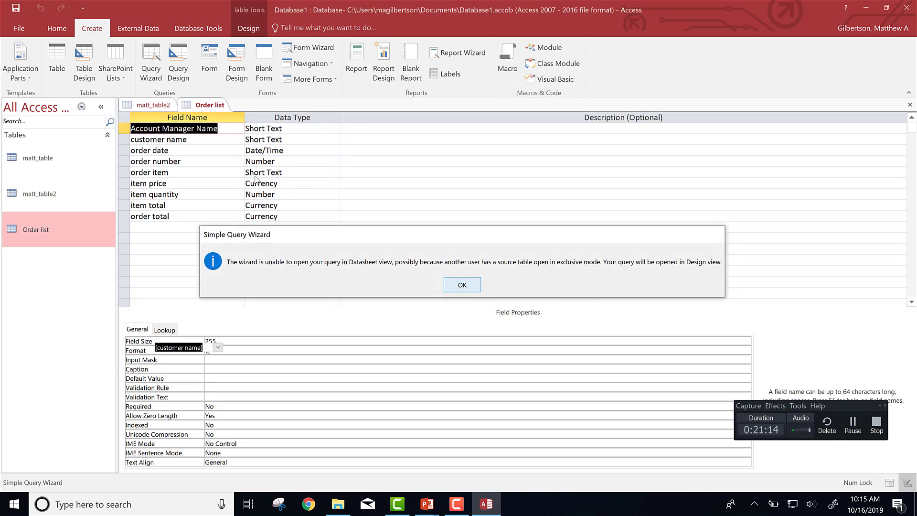
{"action": "left_click", "coordinate": [462, 285]}
- Close the Order list table and display Order list Query in Datasheet View with a wider customer name column
{"action": "left_click", "coordinate": [215, 106]}
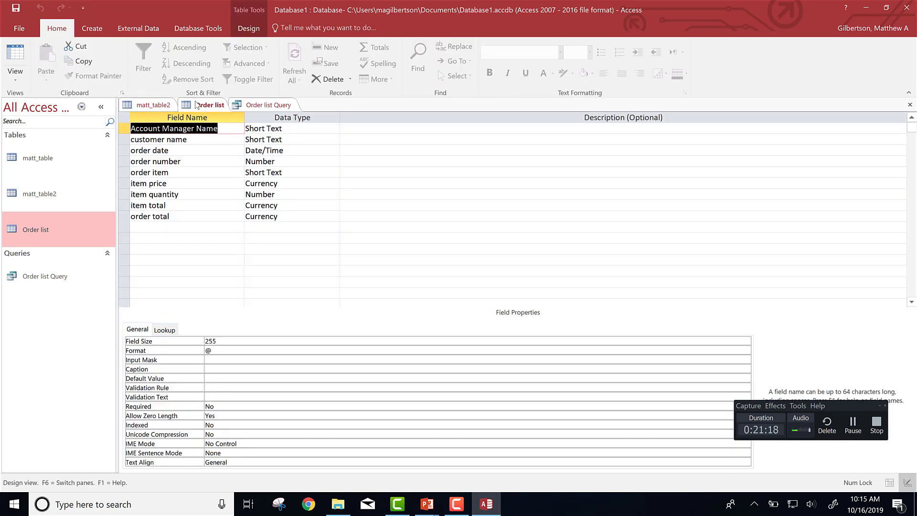
{"action": "left_click", "coordinate": [909, 105]}
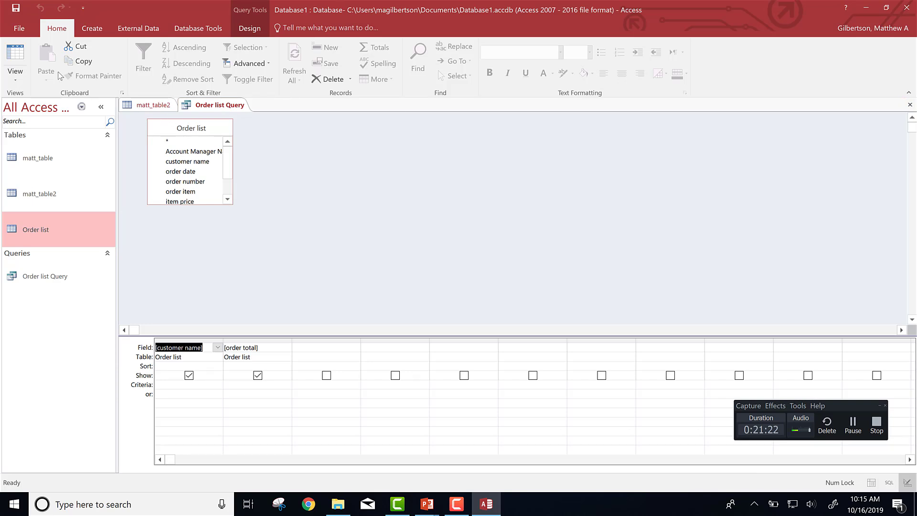
{"action": "left_click", "coordinate": [14, 62]}
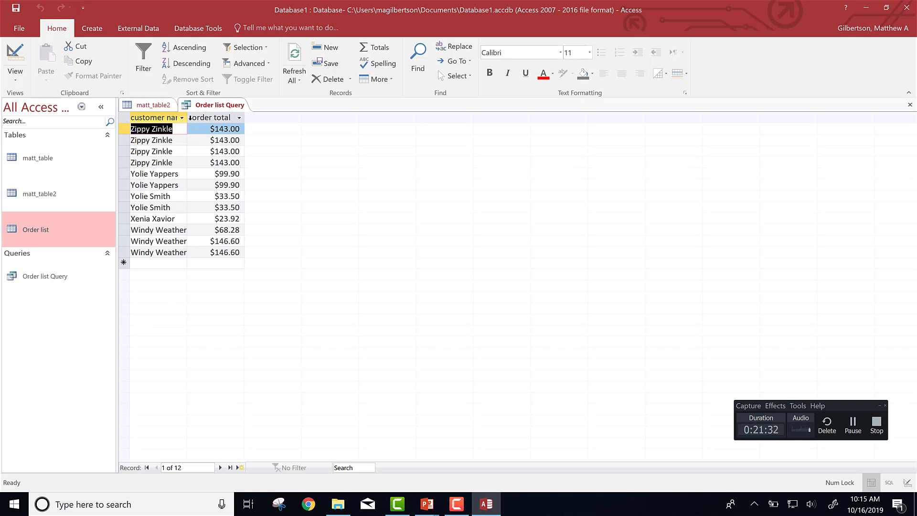
{"action": "left_click_drag", "start_coordinate": [188, 117], "coordinate": [215, 112]}
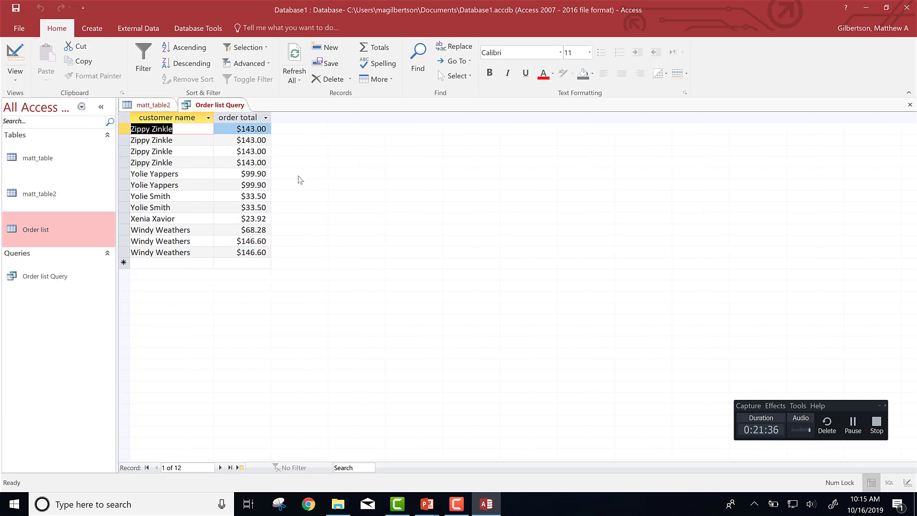
- Switch to PowerPoint and read the slide on using a criterion in a query
{"action": "key", "text": "alt+Tab"}
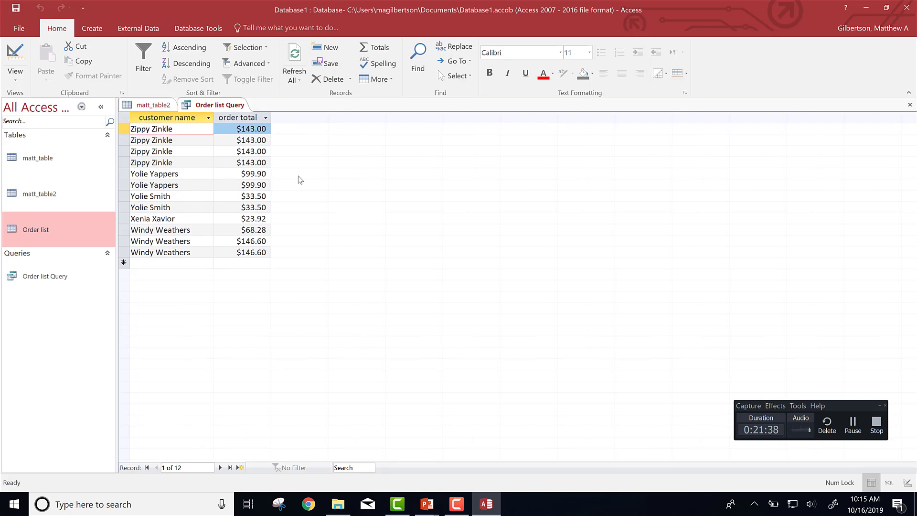
{"action": "scroll", "coordinate": [299, 179], "scroll_direction": "down", "scroll_amount": 1}
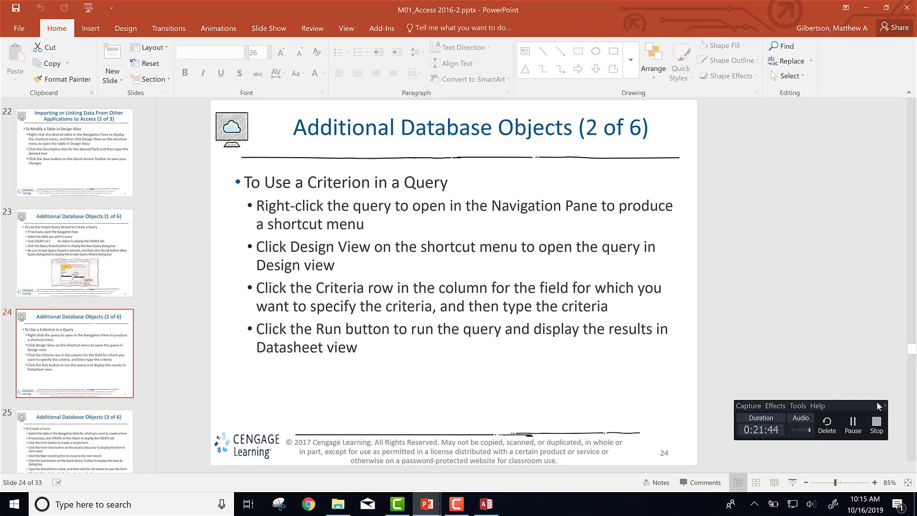
{"action": "left_click", "coordinate": [845, 427]}
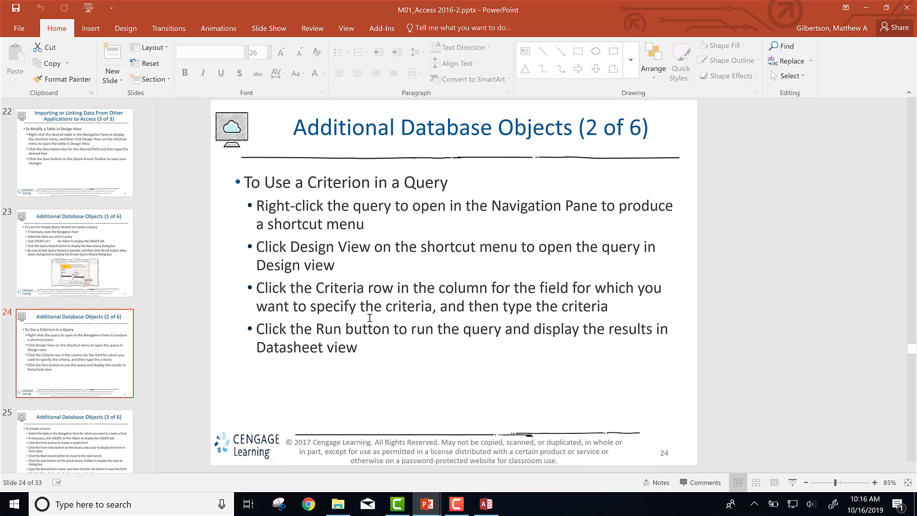
- Return to Access, open Order list Query in Design View and review the available Order list fields
{"action": "key", "text": "alt+Tab"}
{"action": "key", "text": "alt+Tab"}
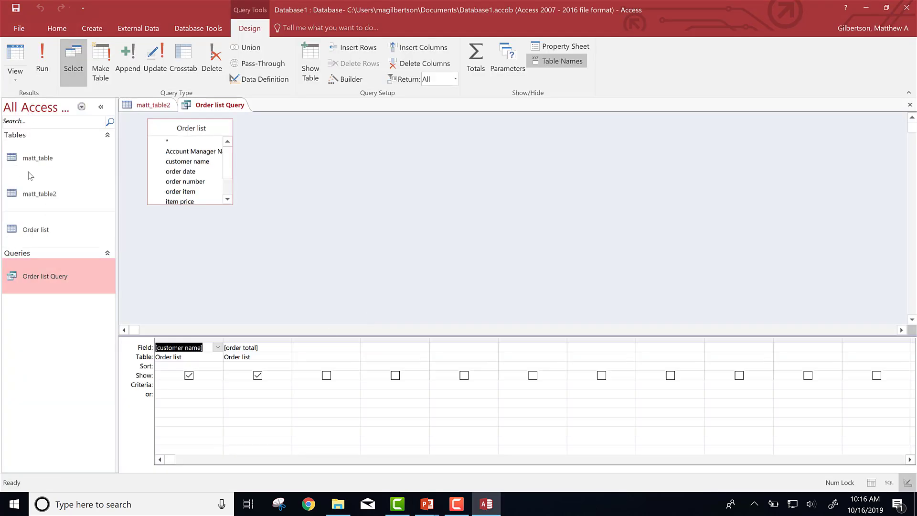
{"action": "right_click", "coordinate": [34, 276]}
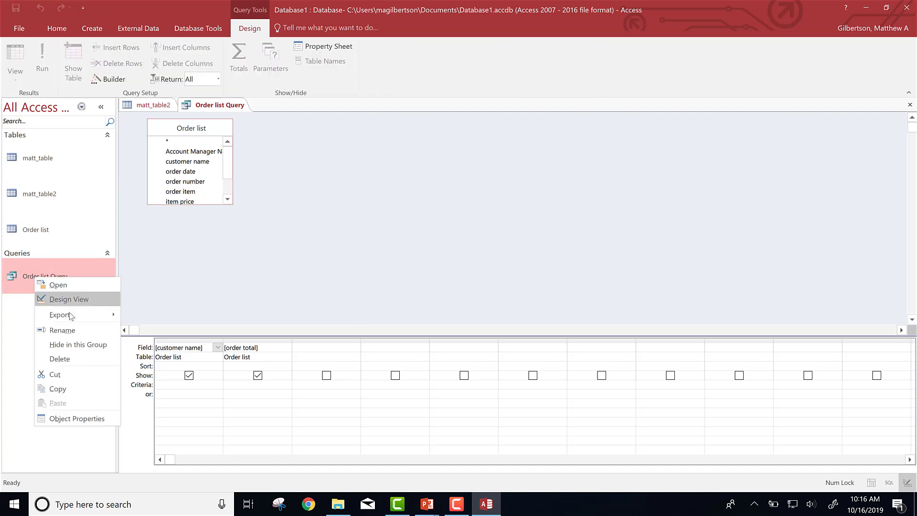
{"action": "left_click", "coordinate": [70, 299]}
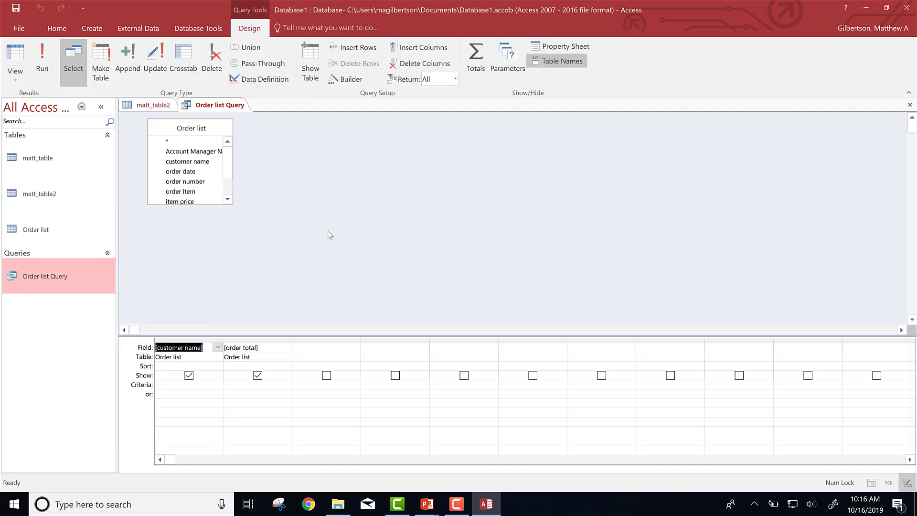
{"action": "left_click", "coordinate": [207, 200]}
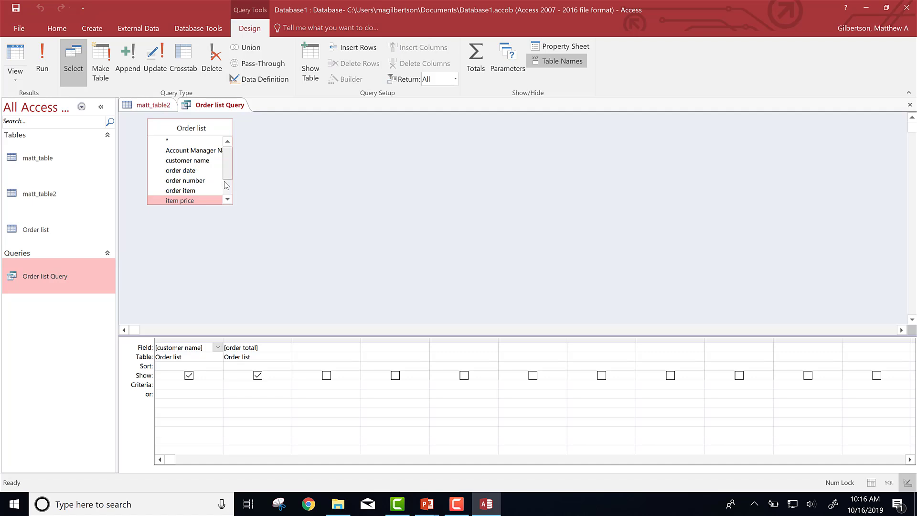
{"action": "left_click_drag", "start_coordinate": [225, 178], "coordinate": [225, 196]}
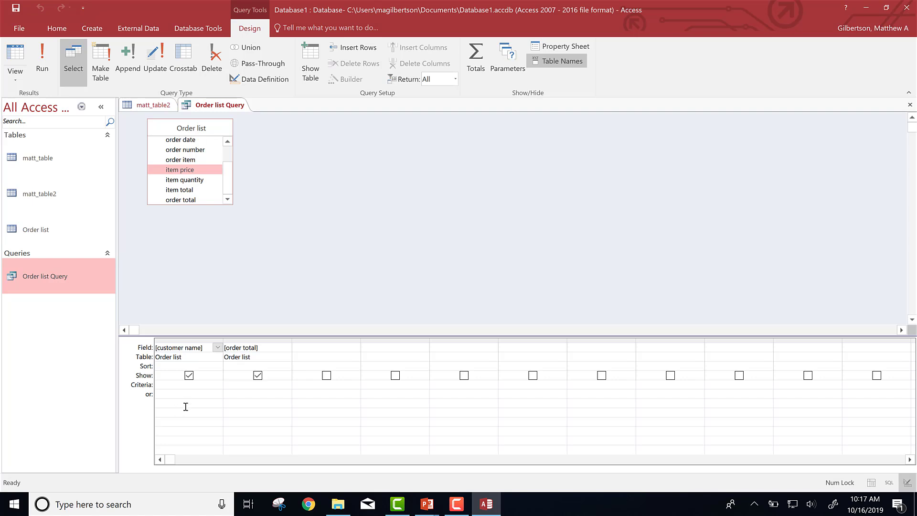
- Open the Order list table and copy an account manager's name from the Account Manager Name column
{"action": "left_click", "coordinate": [208, 383]}
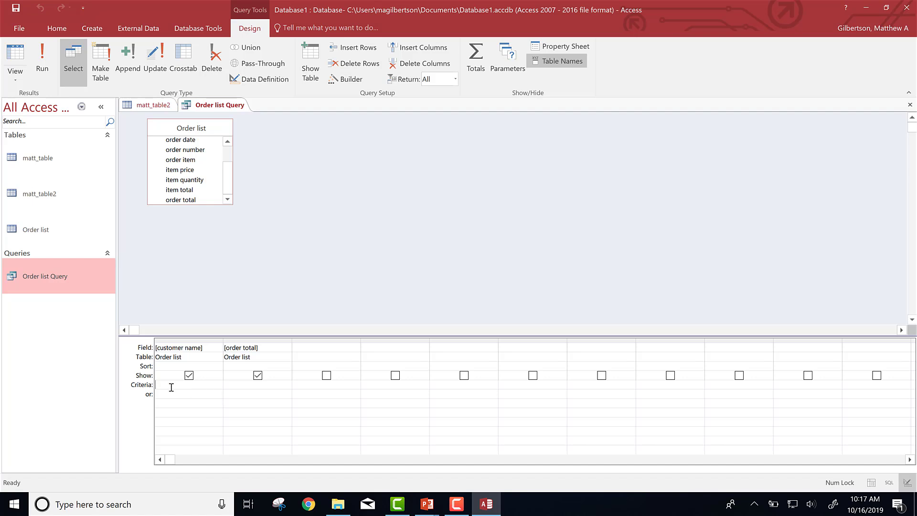
{"action": "left_click", "coordinate": [147, 106]}
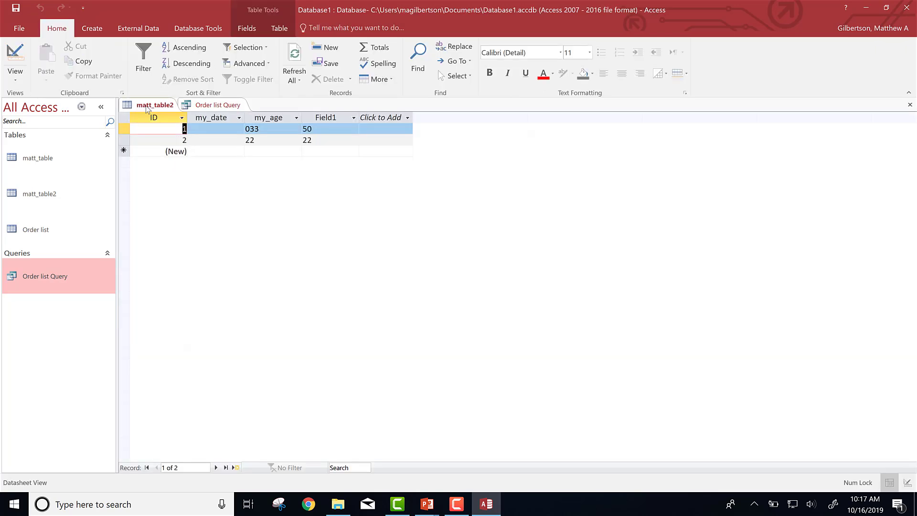
{"action": "left_click", "coordinate": [191, 105]}
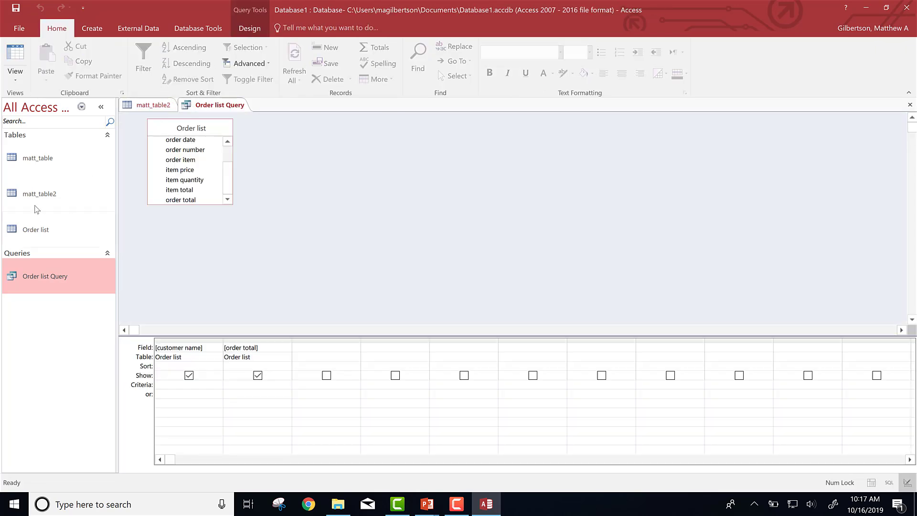
{"action": "double_click", "coordinate": [24, 228]}
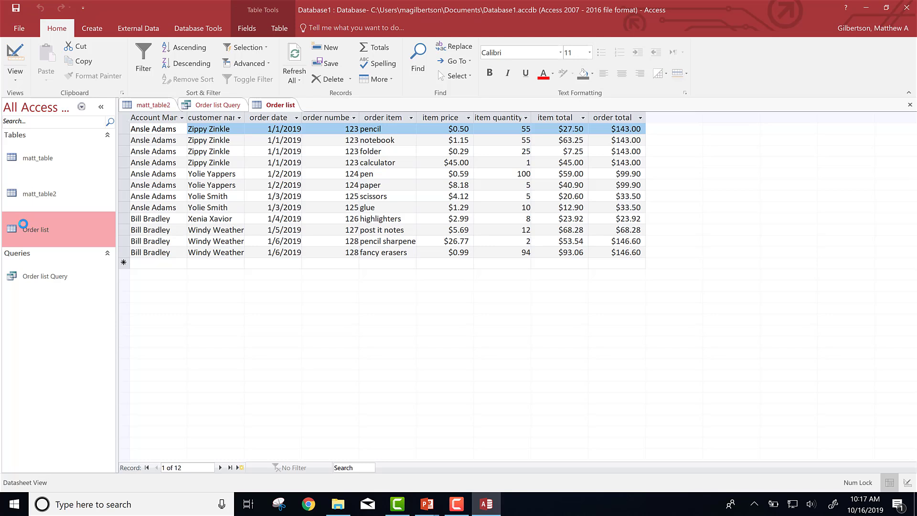
{"action": "left_click_drag", "start_coordinate": [131, 185], "coordinate": [177, 185]}
{"action": "key", "text": "ctrl+c"}
- Paste the copied account manager's name as the customer name criterion in Order list Query and run it
{"action": "left_click", "coordinate": [210, 107]}
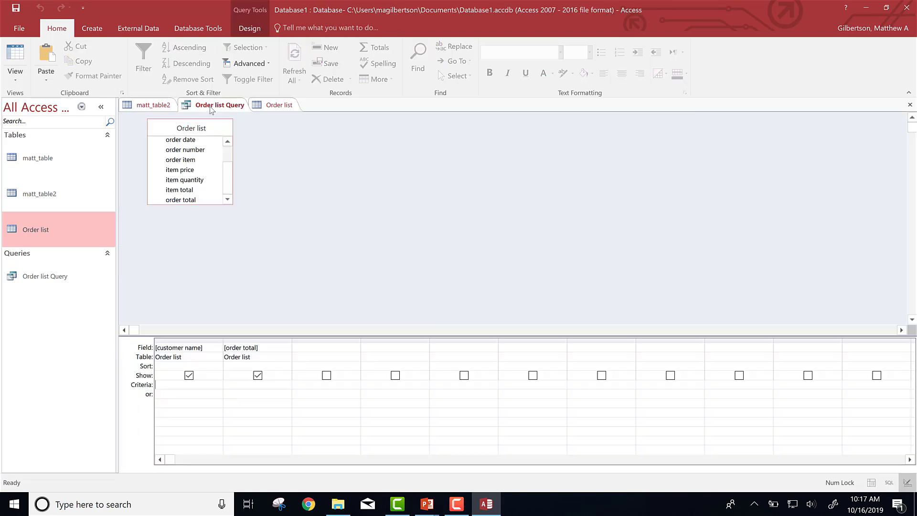
{"action": "key", "text": "ctrl+v"}
{"action": "key", "text": "Down"}
{"action": "left_click", "coordinate": [14, 54]}
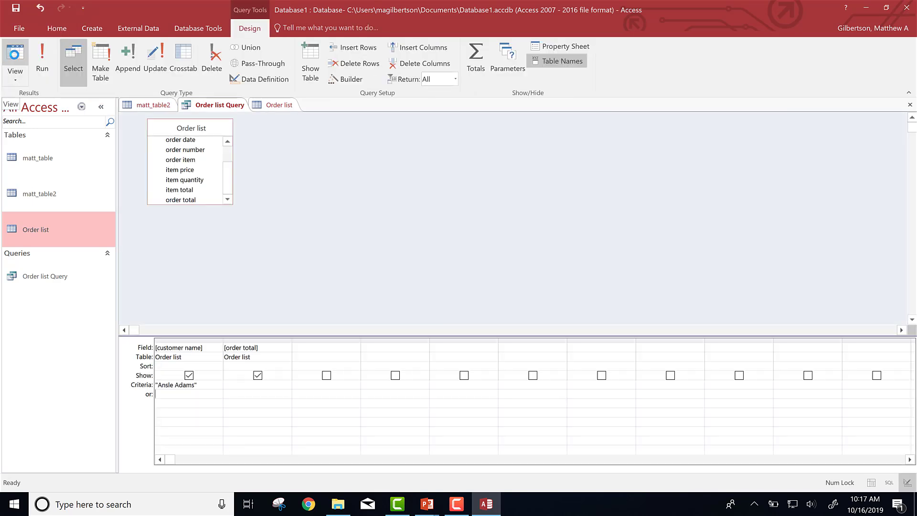
{"action": "left_click", "coordinate": [37, 61]}
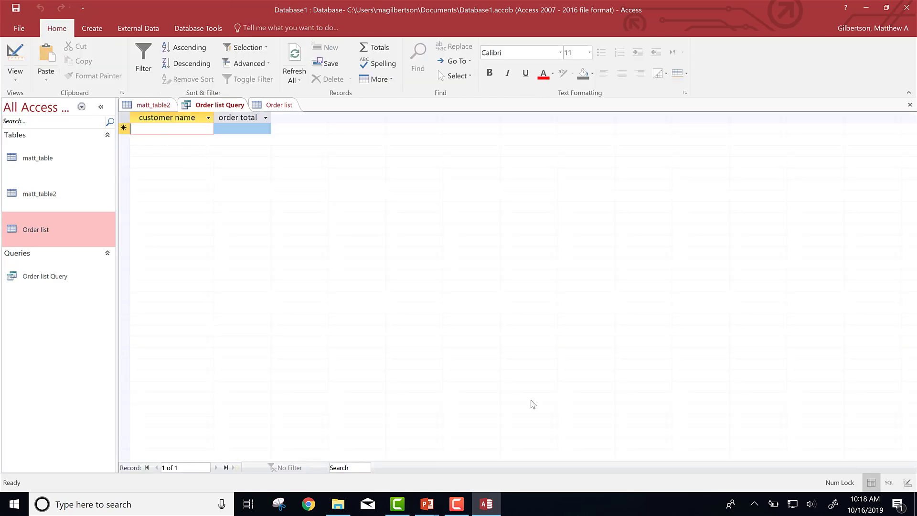
- Replace the customer name criterion with a customer's name copied from the unfiltered query results and run the query
{"action": "key", "text": "alt+Tab"}
{"action": "key", "text": "alt+Tab"}
{"action": "key", "text": "alt+Tab"}
{"action": "key", "text": "alt+Tab"}
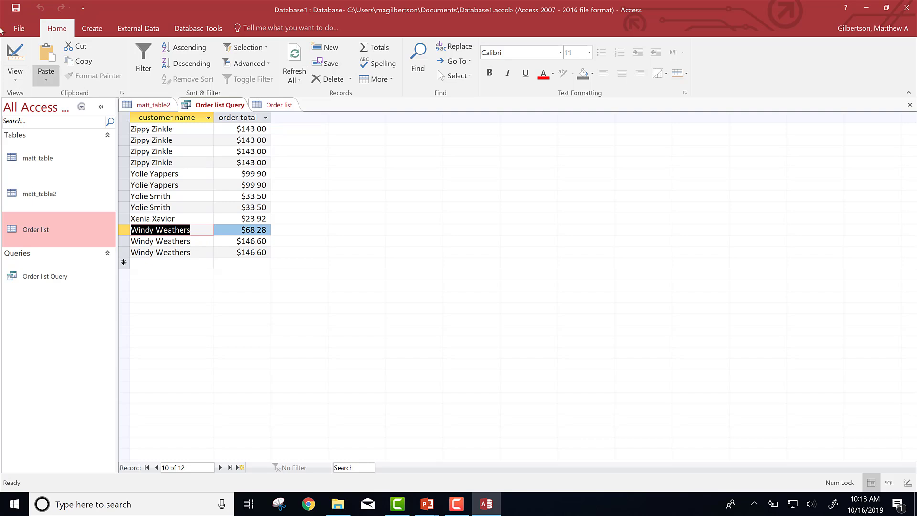
{"action": "left_click", "coordinate": [16, 55]}
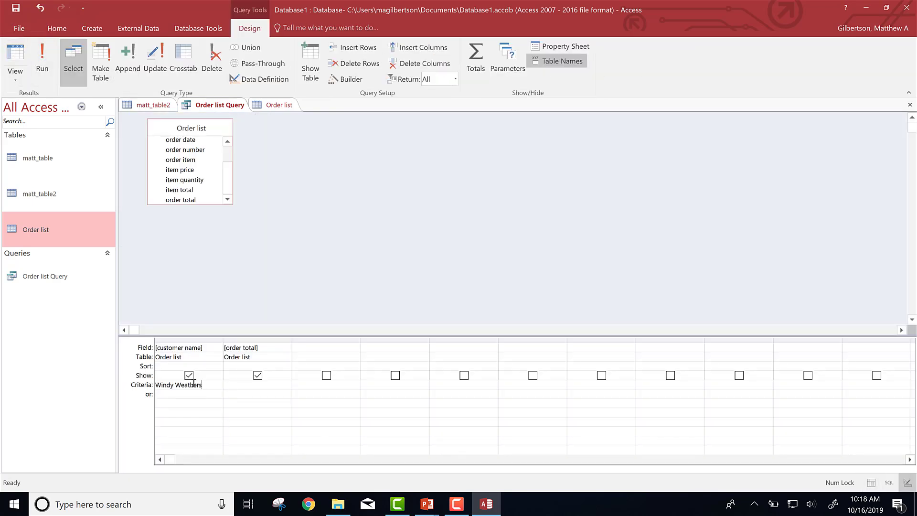
{"action": "left_click", "coordinate": [204, 400]}
{"action": "left_click", "coordinate": [42, 62]}
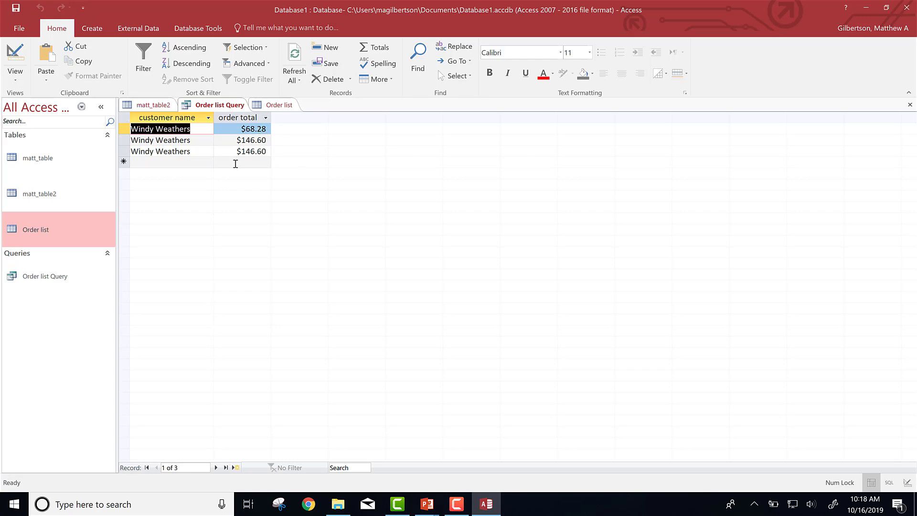
- Switch to PowerPoint and read the slide on creating a form
{"action": "key", "text": "alt+Tab"}
{"action": "key", "text": "alt+Tab"}
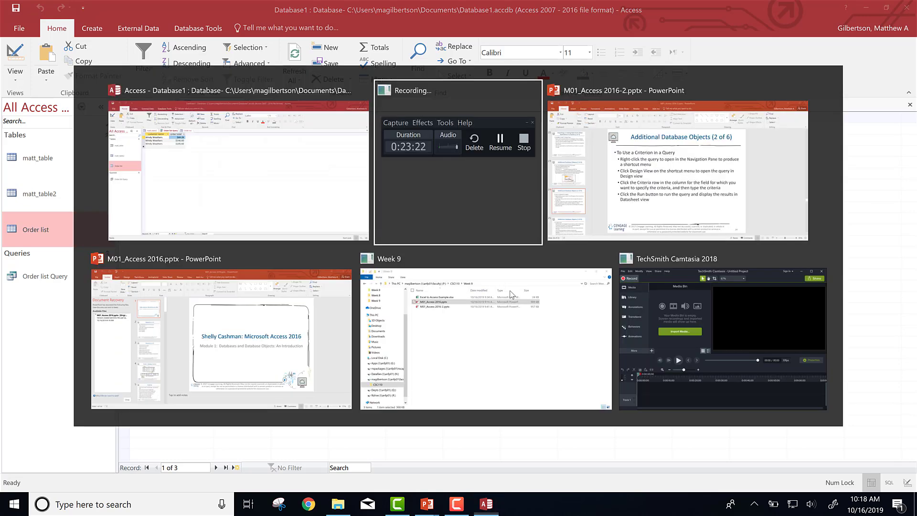
{"action": "key", "text": "Page_Down"}
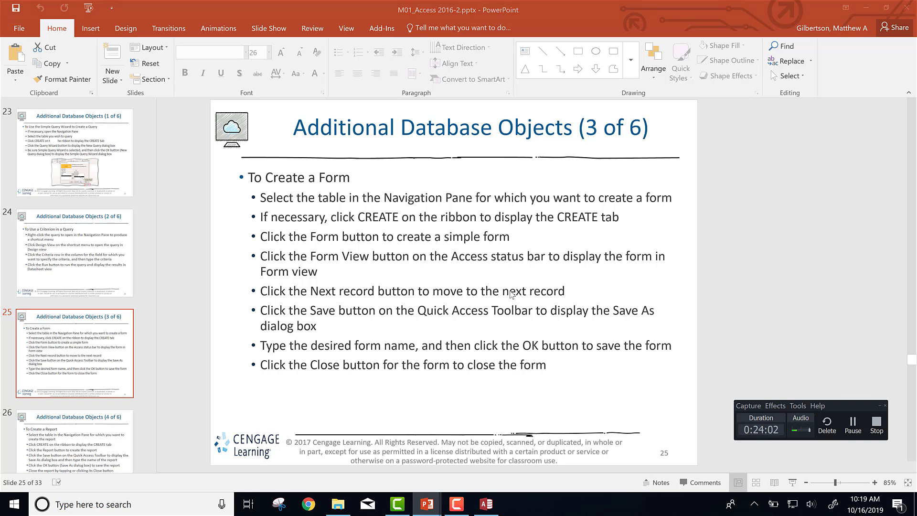
- Return to Access, save Order list Query while creating a form based on it, and close the form without saving it
{"action": "key", "text": "alt+Tab"}
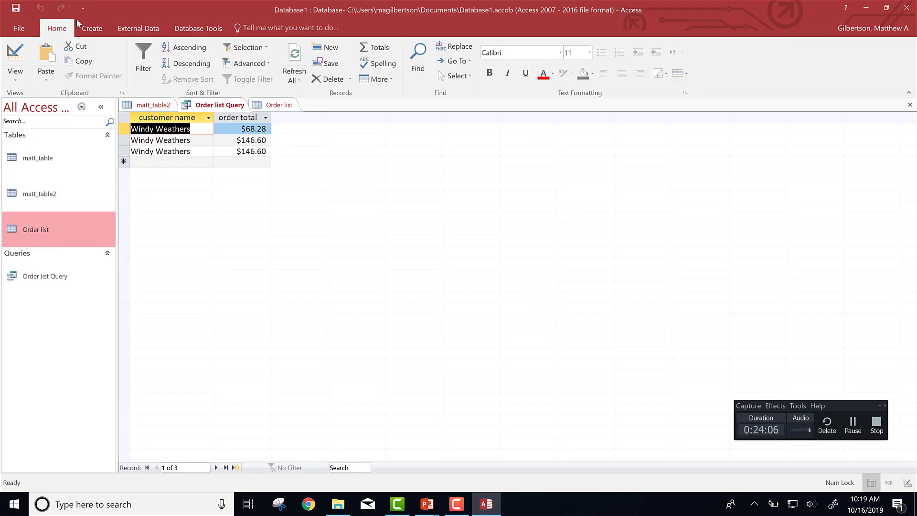
{"action": "left_click", "coordinate": [86, 32]}
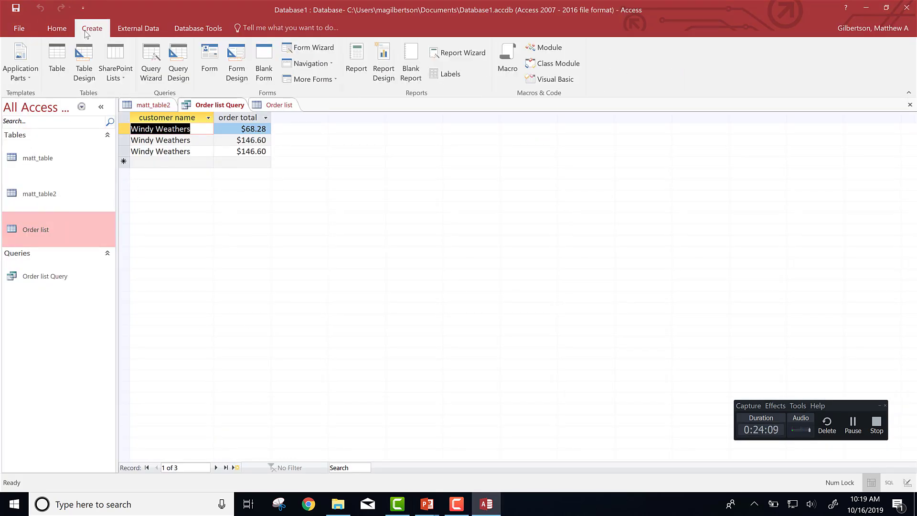
{"action": "left_click", "coordinate": [205, 52]}
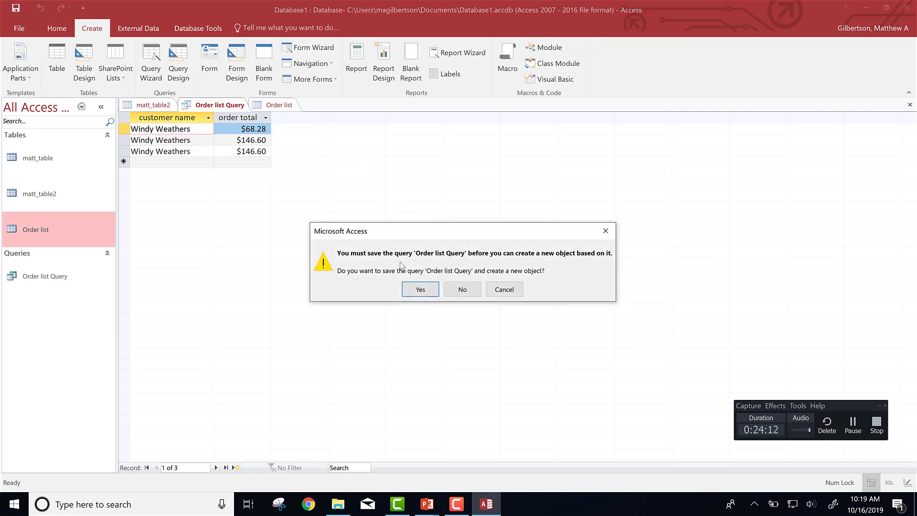
{"action": "left_click", "coordinate": [420, 289]}
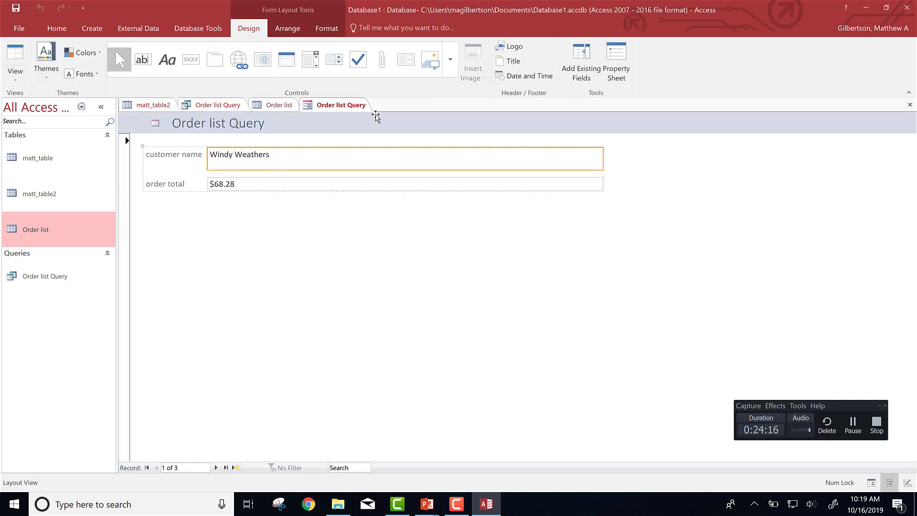
{"action": "left_click", "coordinate": [909, 105]}
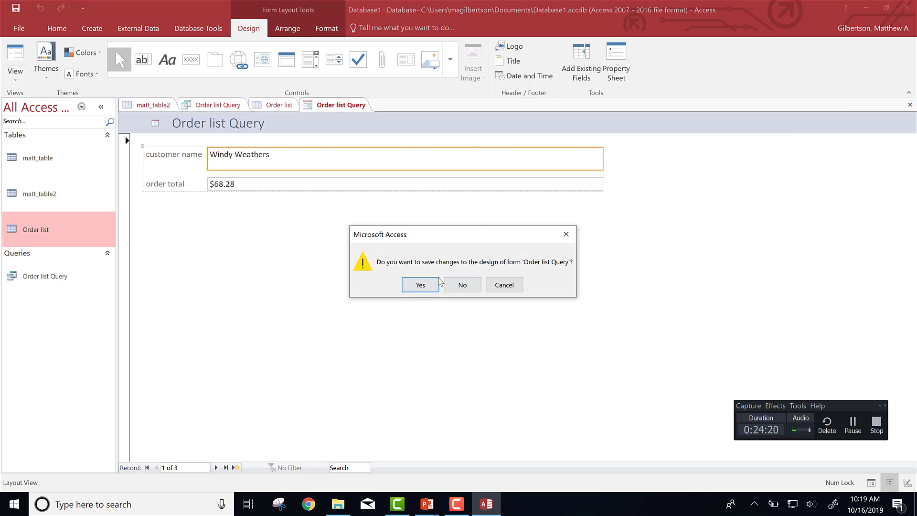
{"action": "left_click", "coordinate": [456, 287]}
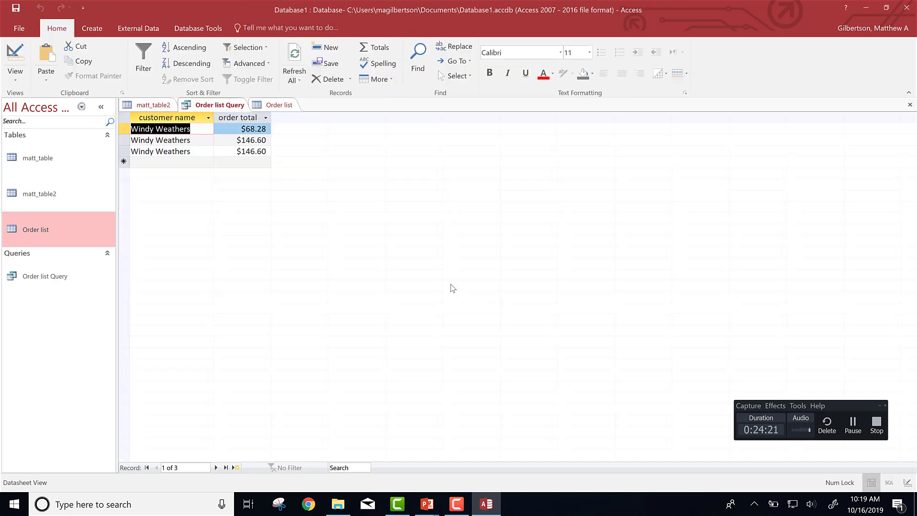
- Create a form based on the Order list table
{"action": "left_click", "coordinate": [271, 105]}
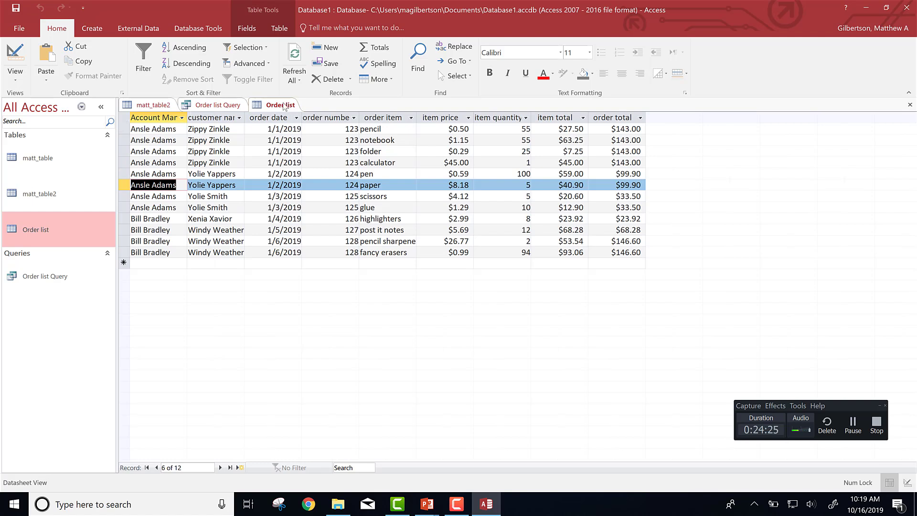
{"action": "left_click", "coordinate": [98, 27]}
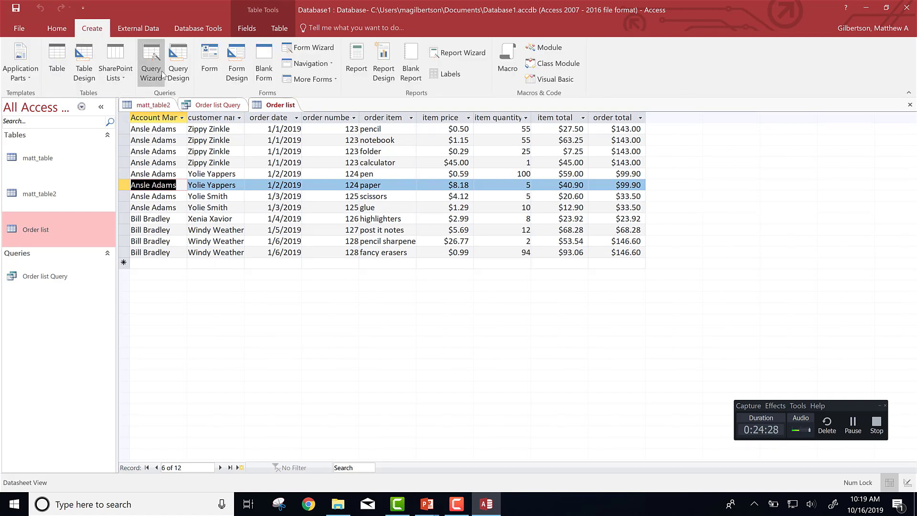
{"action": "left_click", "coordinate": [213, 57]}
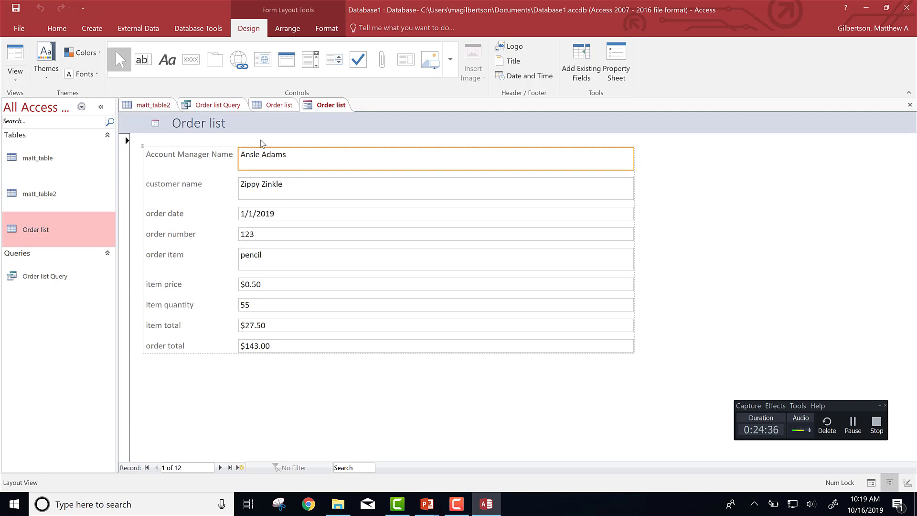
- Compare the new form with the Order list table and examine its order number, order item and item price fields
{"action": "left_click", "coordinate": [276, 105]}
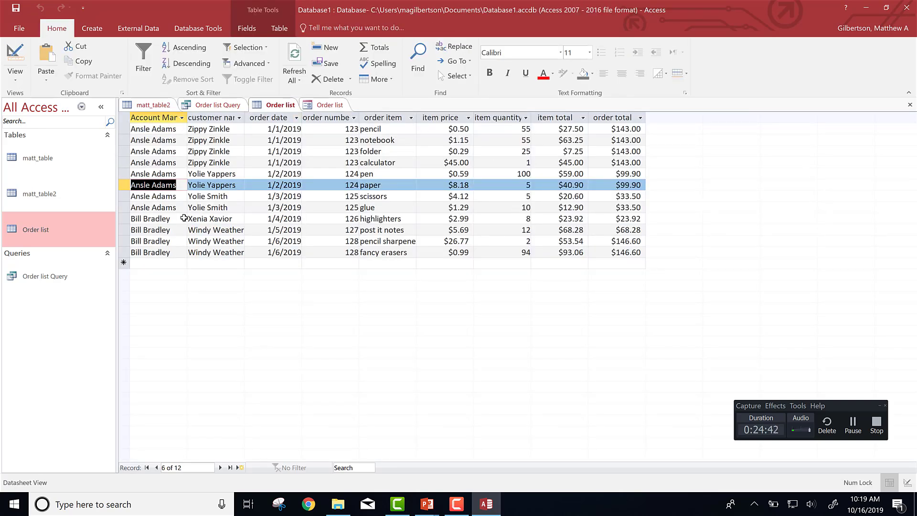
{"action": "left_click", "coordinate": [319, 105]}
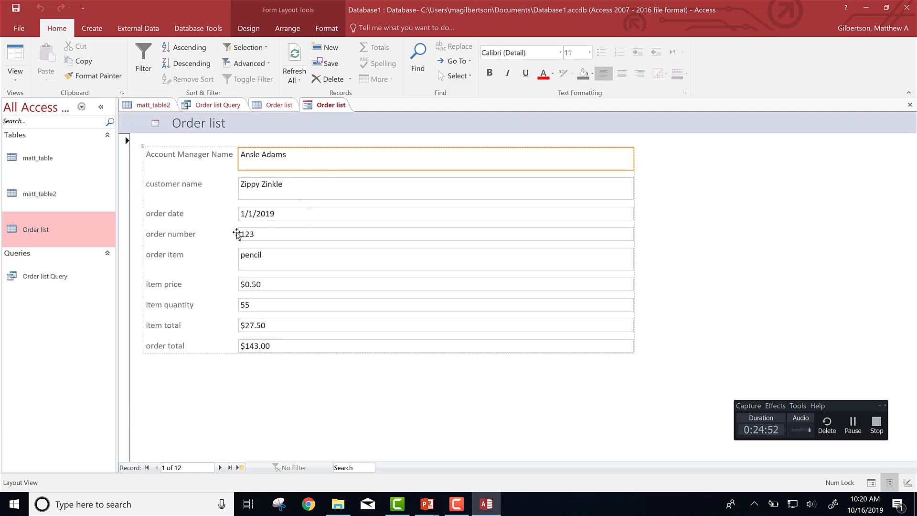
{"action": "left_click", "coordinate": [262, 233]}
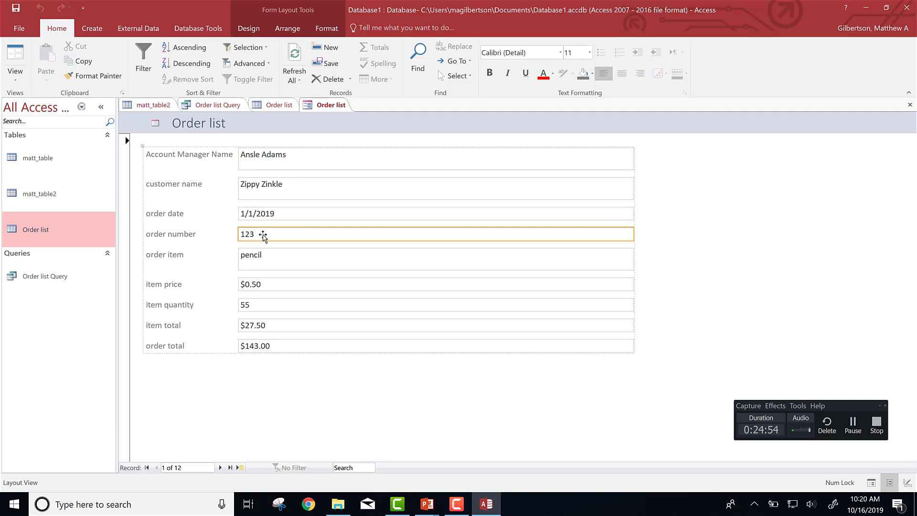
{"action": "left_click", "coordinate": [247, 254]}
{"action": "left_click", "coordinate": [248, 290]}
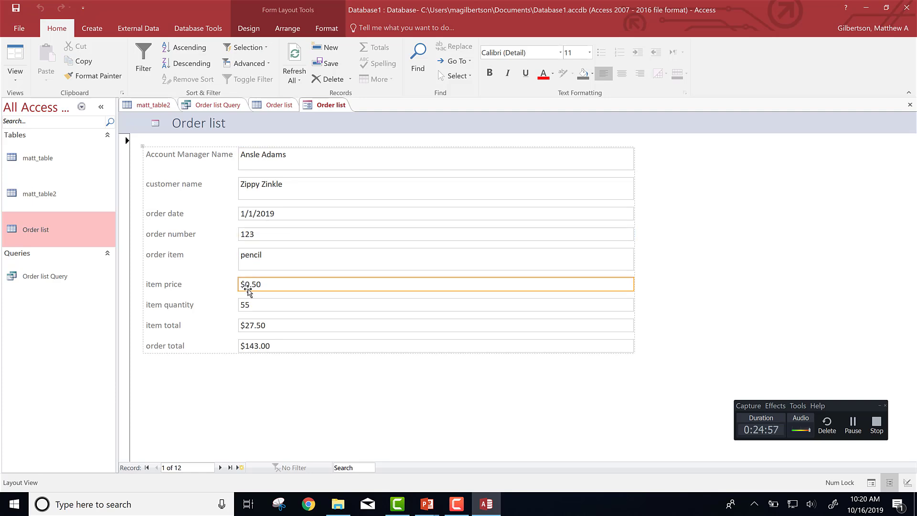
- Step through the Order list form's records one by one up to record 7
{"action": "left_click", "coordinate": [220, 467]}
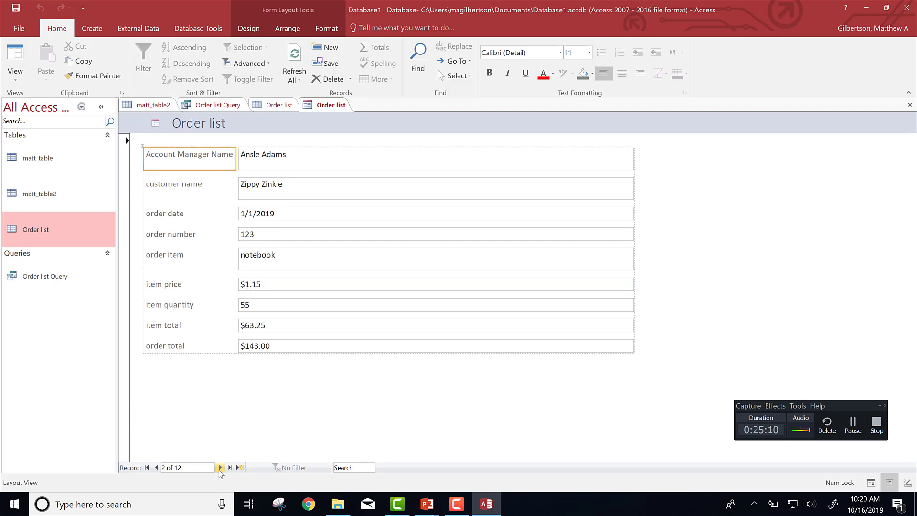
{"action": "left_click", "coordinate": [220, 468]}
{"action": "left_click", "coordinate": [220, 468]}
{"action": "left_click", "coordinate": [220, 468]}
{"action": "left_click", "coordinate": [220, 468]}
{"action": "left_click", "coordinate": [220, 468]}
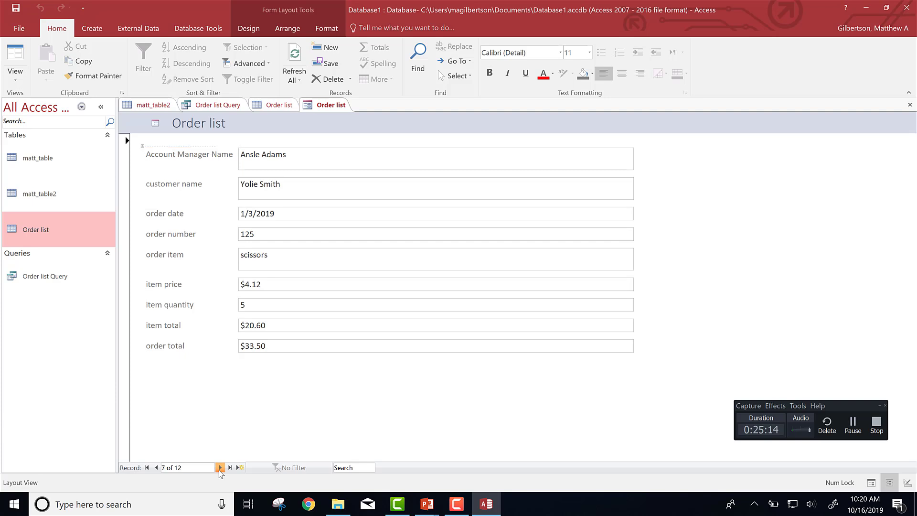
- Try to edit record 7's item price, order date and customer name in the form, and go back to the Order list table
{"action": "left_click", "coordinate": [249, 286]}
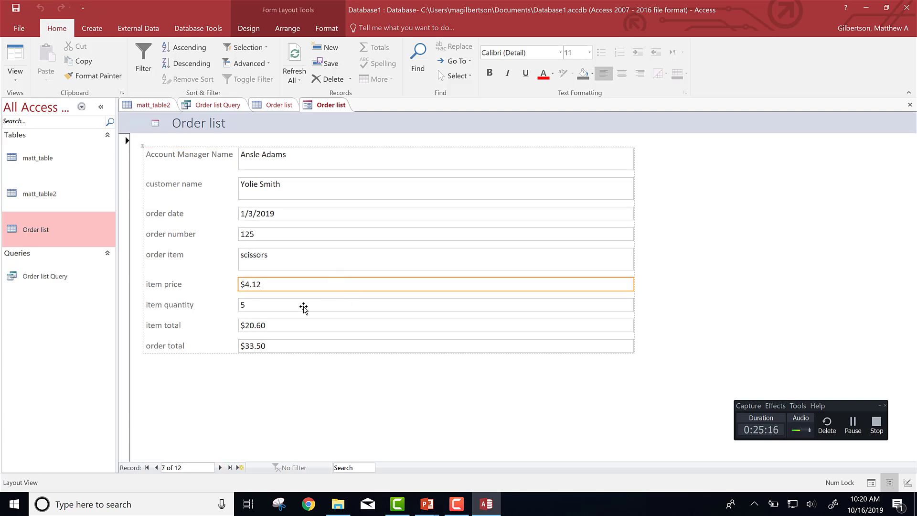
{"action": "left_click", "coordinate": [337, 240]}
{"action": "right_click", "coordinate": [337, 240]}
{"action": "left_click", "coordinate": [288, 213]}
{"action": "left_click", "coordinate": [285, 211]}
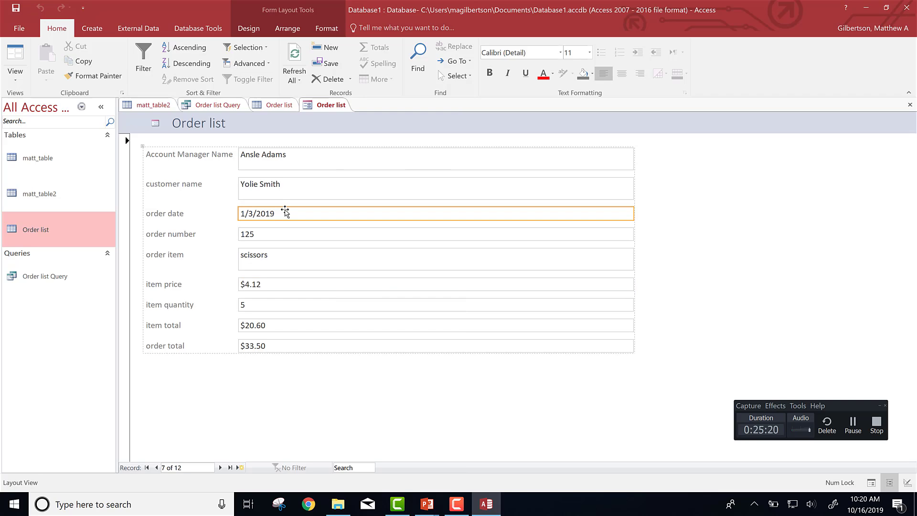
{"action": "left_click", "coordinate": [291, 185]}
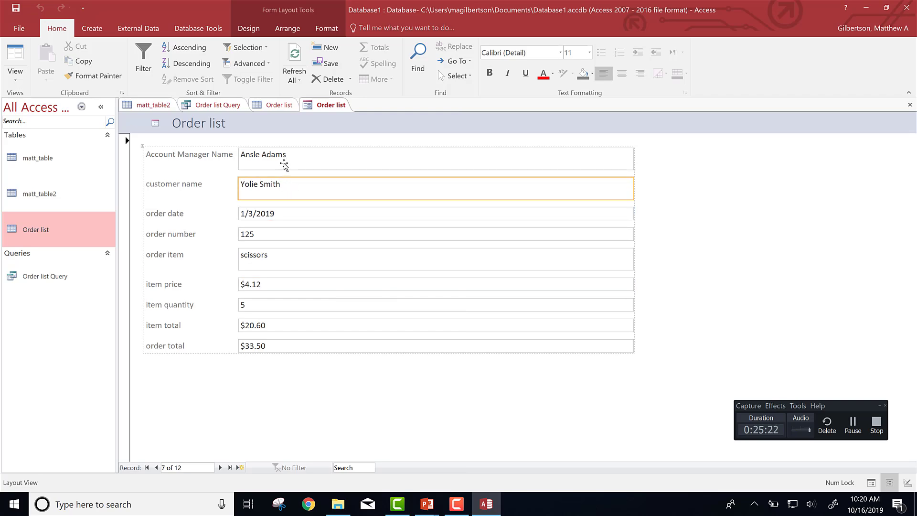
{"action": "left_click", "coordinate": [287, 105]}
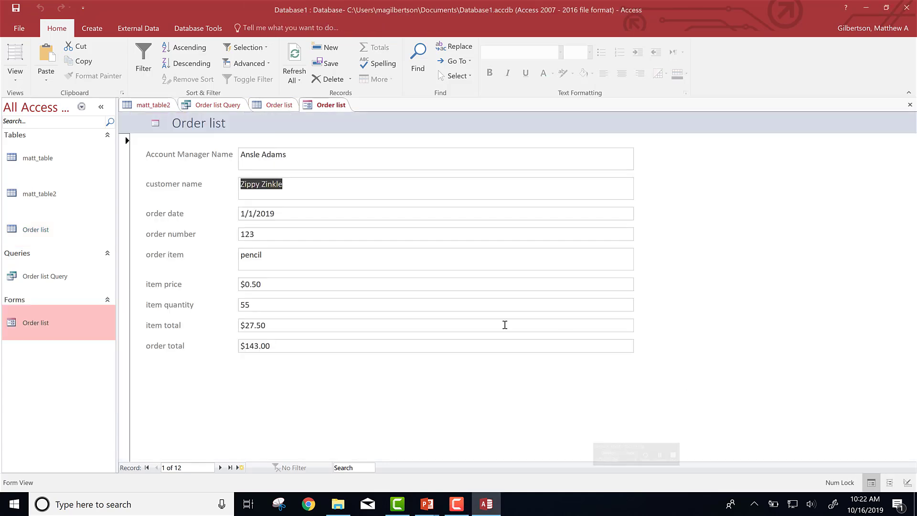
- Change the first record's order item to pen in the Order list form and commit it by moving to the next record and back
{"action": "left_click", "coordinate": [321, 180]}
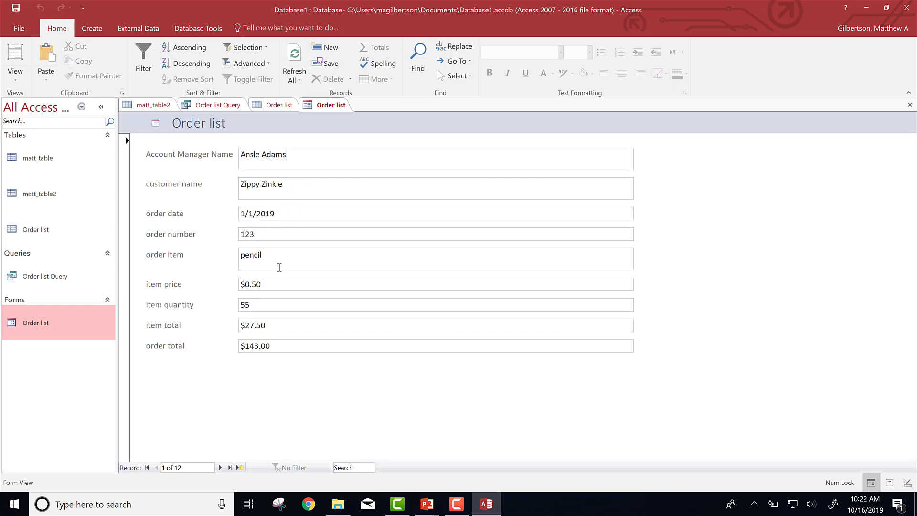
{"action": "key", "text": "BackSpace"}
{"action": "key", "text": "BackSpace"}
{"action": "key", "text": "Tab"}
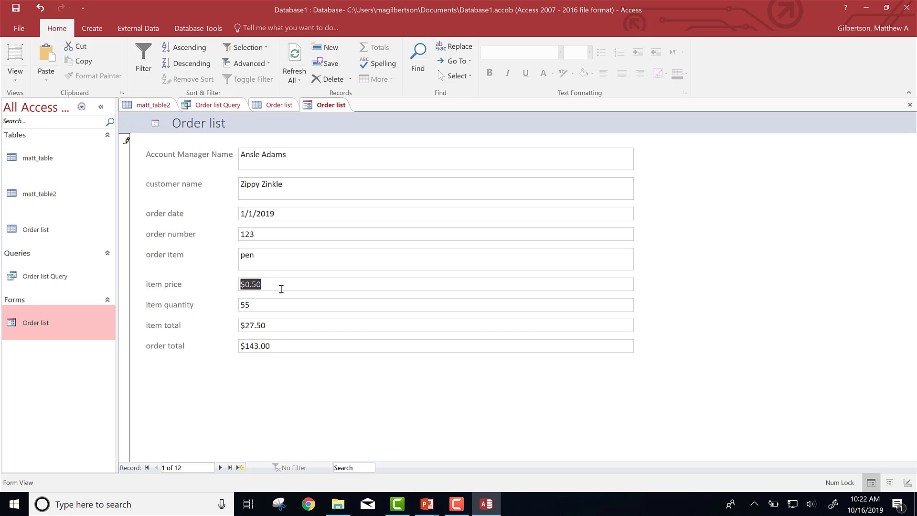
{"action": "left_click", "coordinate": [220, 468]}
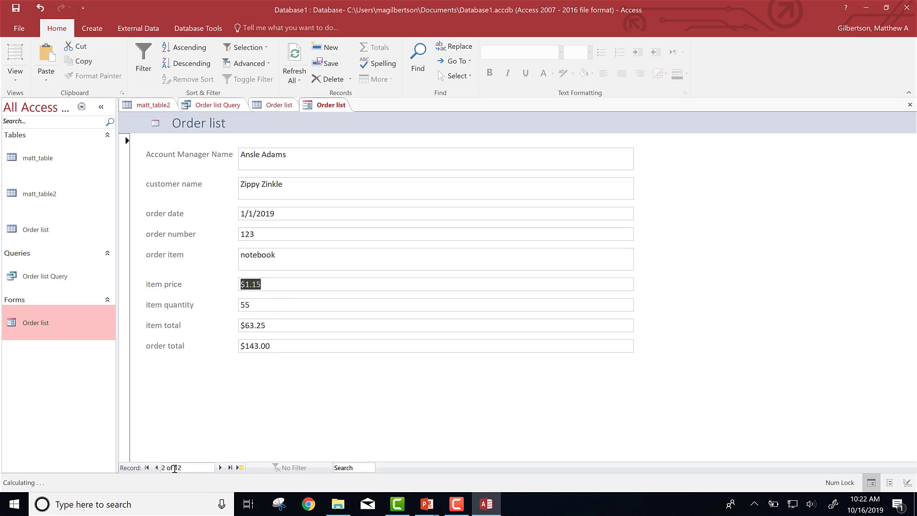
{"action": "left_click", "coordinate": [156, 467]}
- Switch to PowerPoint and read the slide on creating a report
{"action": "key", "text": "alt+Tab"}
{"action": "key", "text": "alt+Tab"}
{"action": "key", "text": "alt+Tab"}
{"action": "key", "text": "alt+Tab"}
{"action": "key", "text": "Down"}
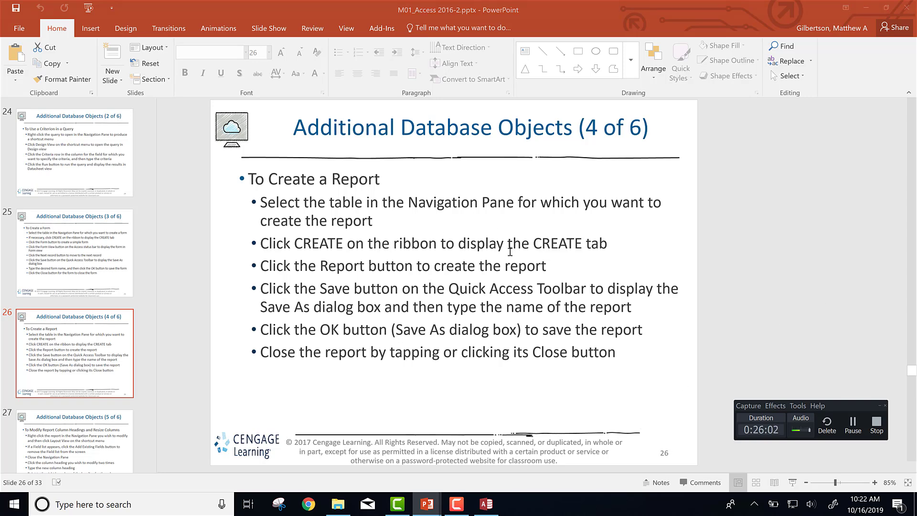
- Return to Access, create a report from the Order list table, and look across its columns
{"action": "key", "text": "alt+Tab"}
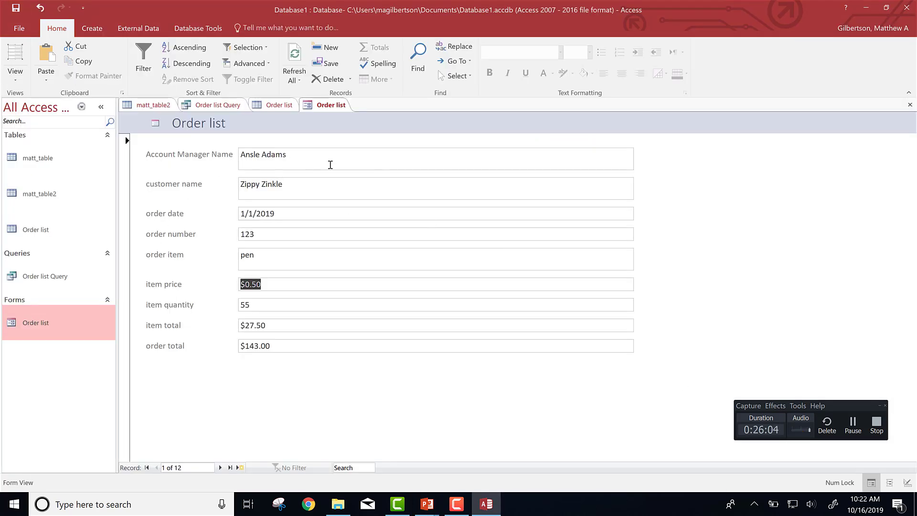
{"action": "left_click", "coordinate": [281, 106]}
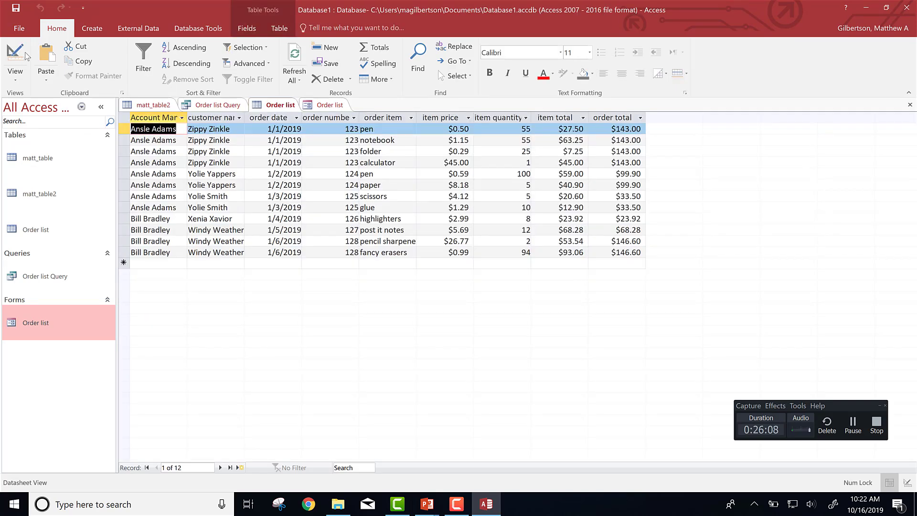
{"action": "left_click", "coordinate": [88, 28]}
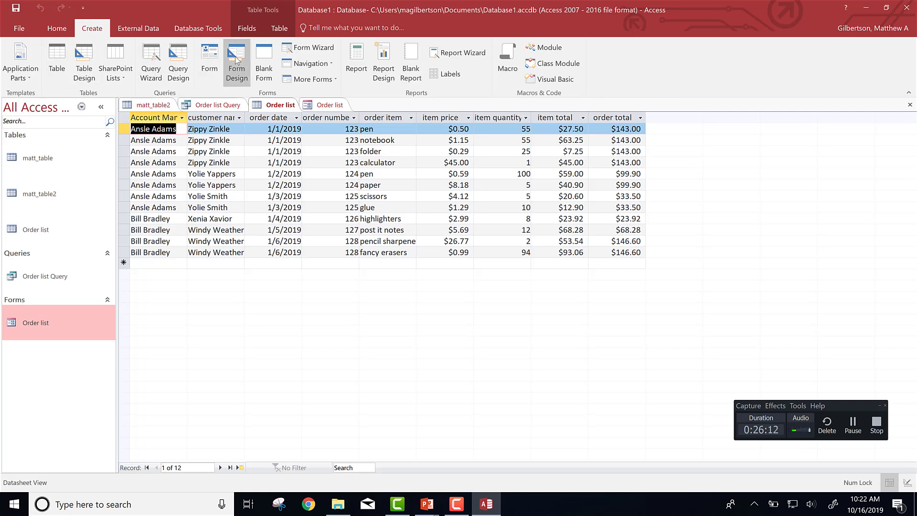
{"action": "left_click", "coordinate": [359, 68]}
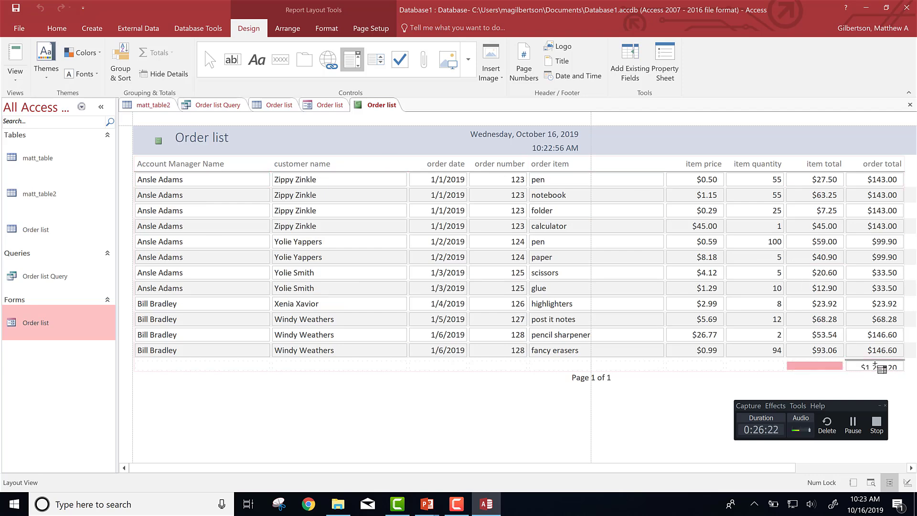
{"action": "left_click_drag", "start_coordinate": [644, 467], "coordinate": [718, 465]}
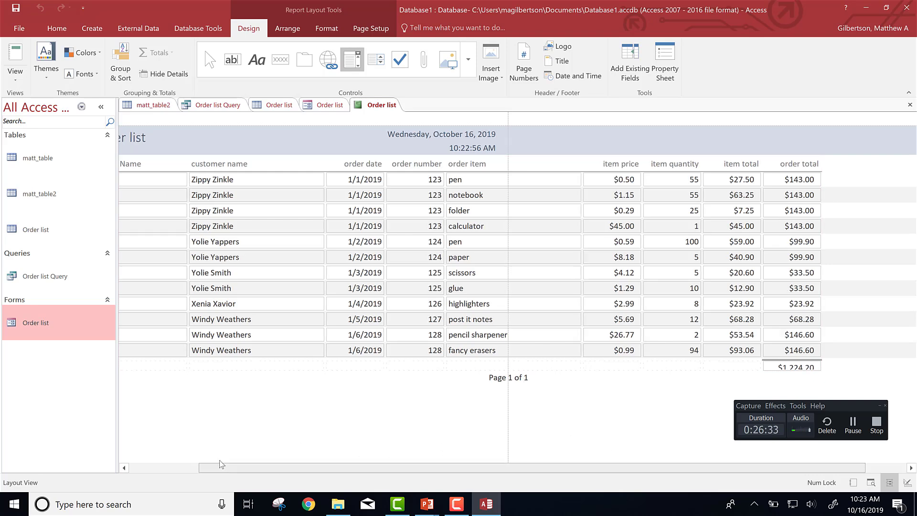
{"action": "left_click_drag", "start_coordinate": [265, 468], "coordinate": [202, 463]}
- Read the PowerPoint slide on modifying report headings and resizing columns, and return to the Access report in Layout View
{"action": "key", "text": "alt+Tab"}
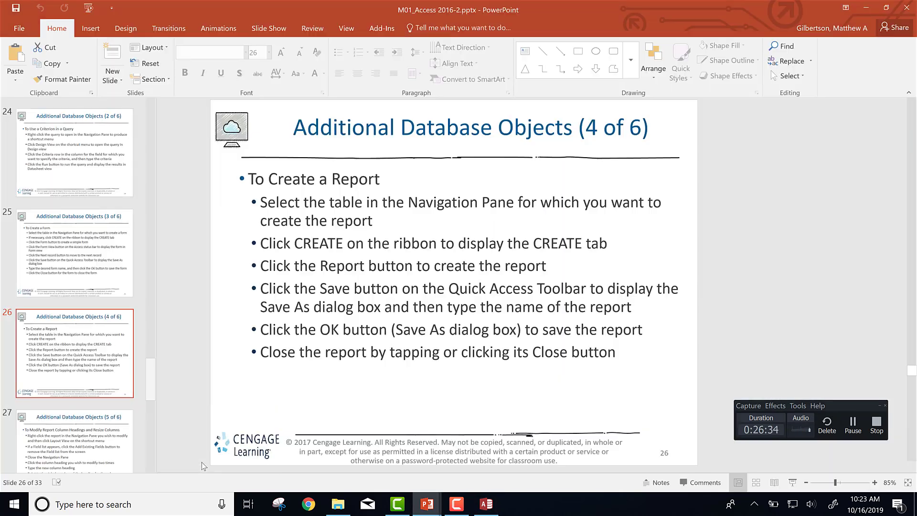
{"action": "key", "text": "Down"}
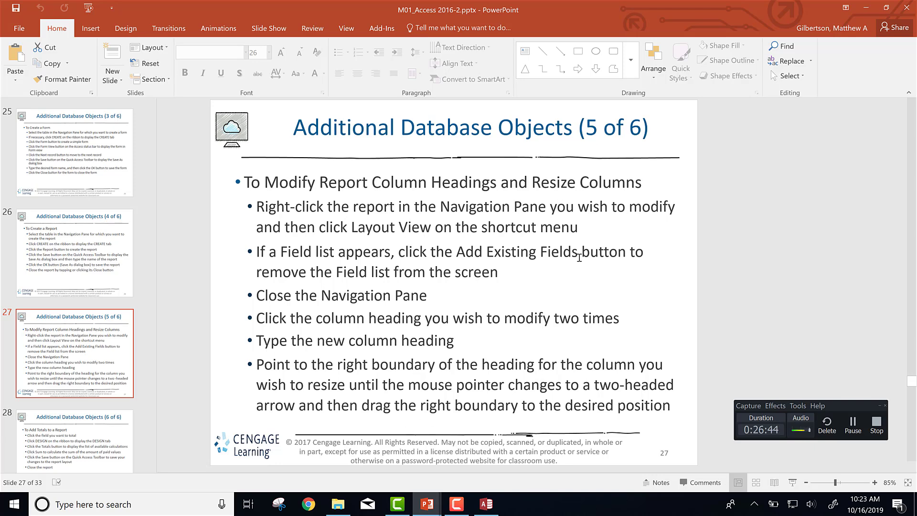
{"action": "key", "text": "alt+Tab"}
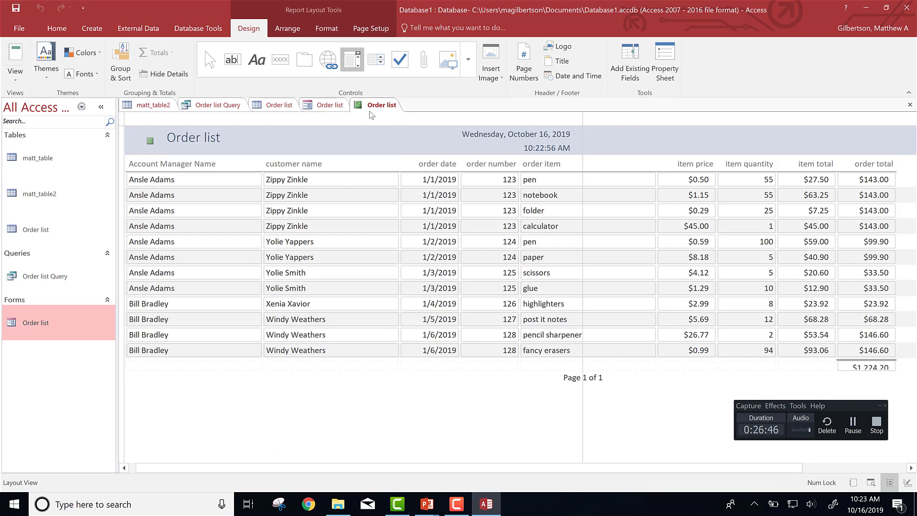
{"action": "left_click", "coordinate": [16, 75]}
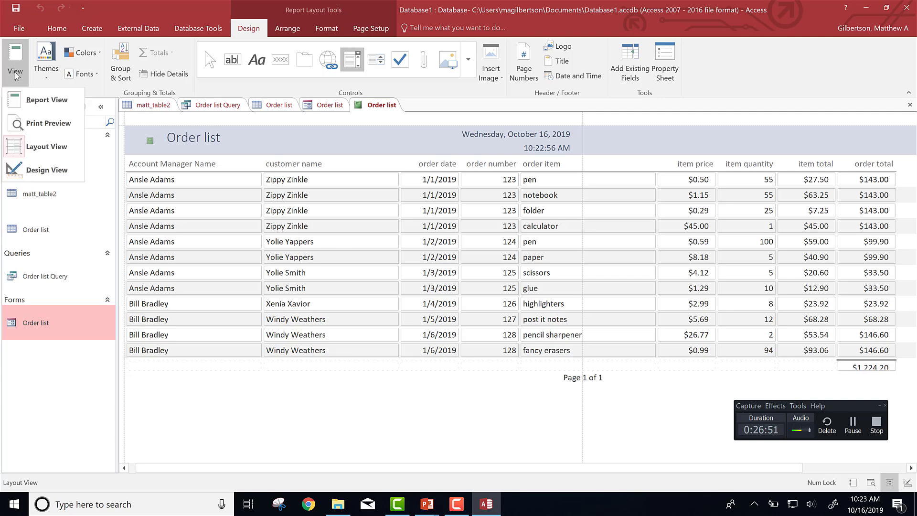
{"action": "left_click", "coordinate": [21, 147]}
{"action": "left_click_drag", "start_coordinate": [552, 127], "coordinate": [244, 169]}
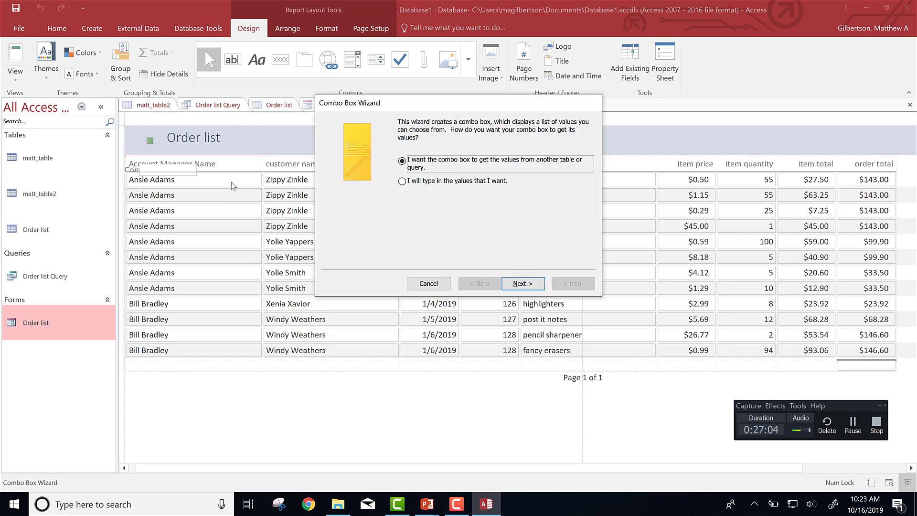
{"action": "left_click", "coordinate": [429, 283]}
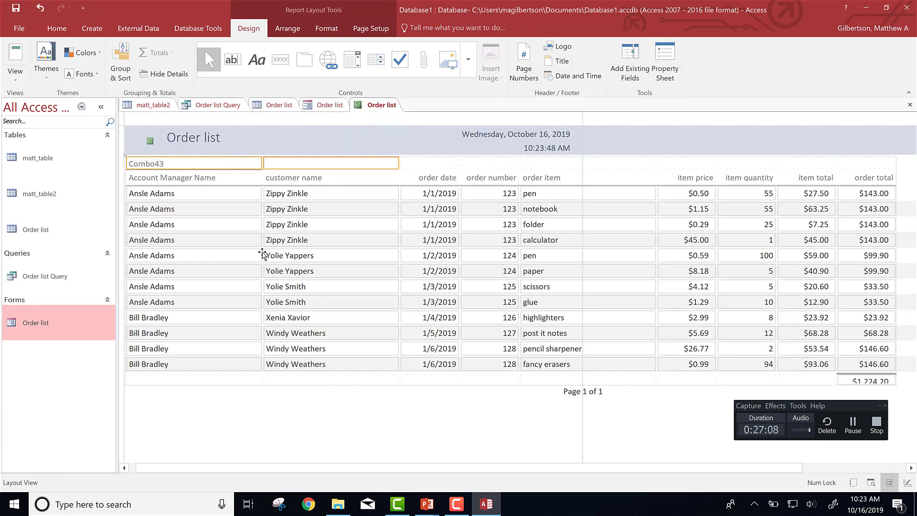
{"action": "left_click", "coordinate": [234, 222]}
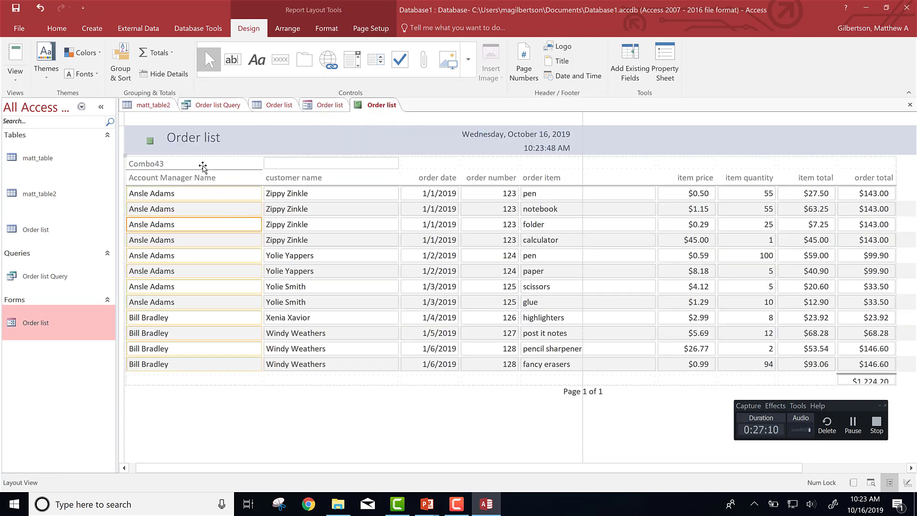
{"action": "key", "text": "ctrl+z"}
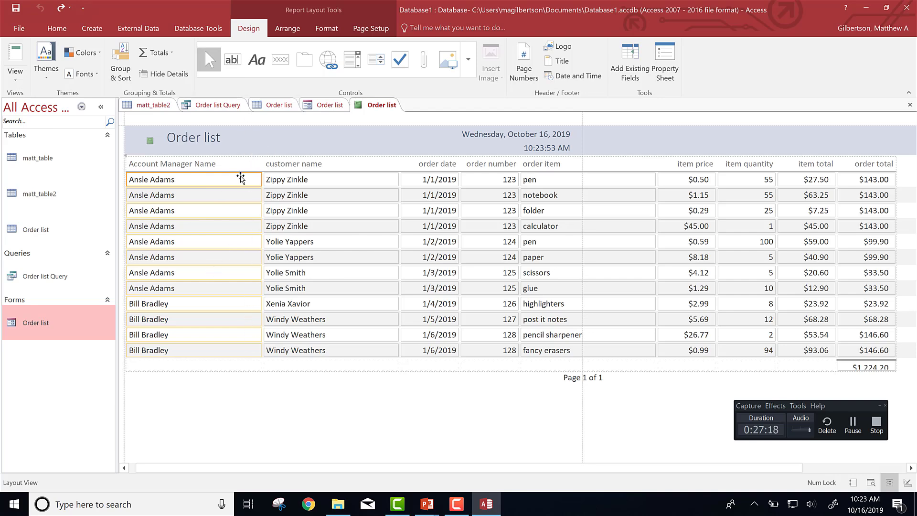
- Narrow the report's Account Manager Name column in Layout View to just fit its heading
{"action": "left_click", "coordinate": [14, 58]}
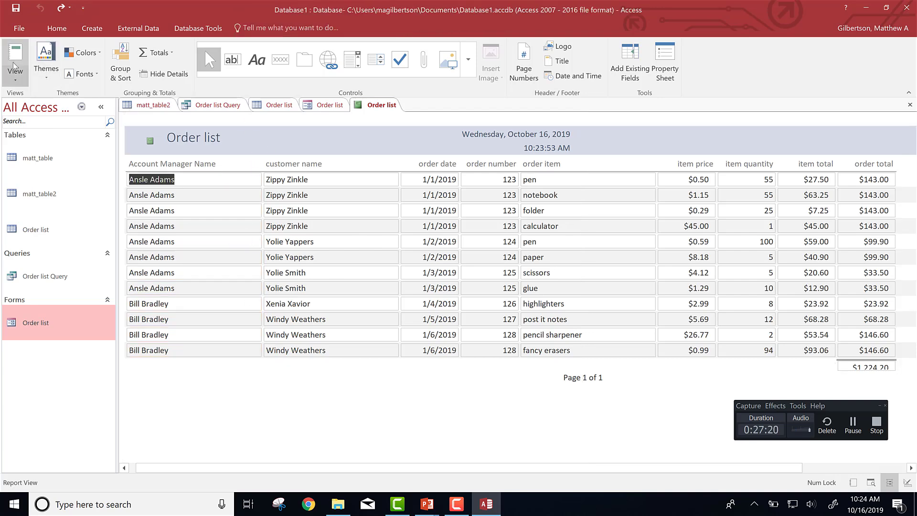
{"action": "left_click", "coordinate": [14, 57]}
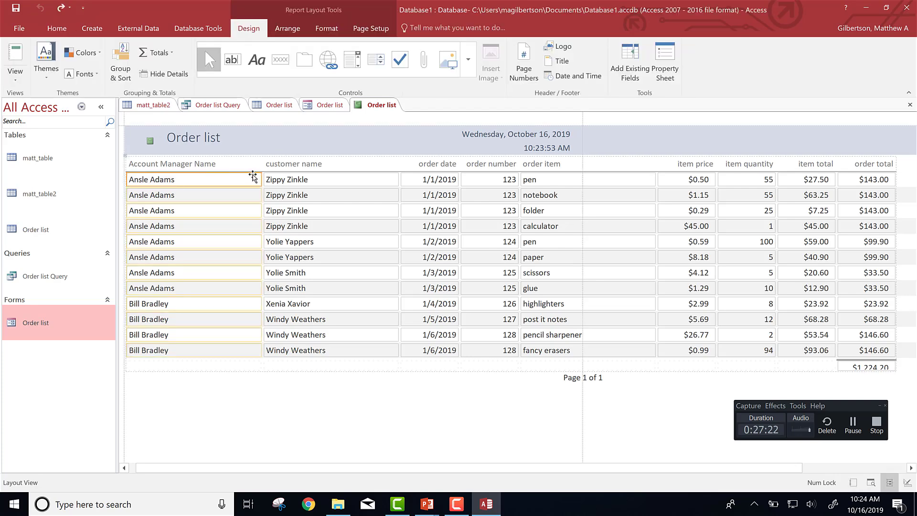
{"action": "left_click_drag", "start_coordinate": [261, 181], "coordinate": [221, 181]}
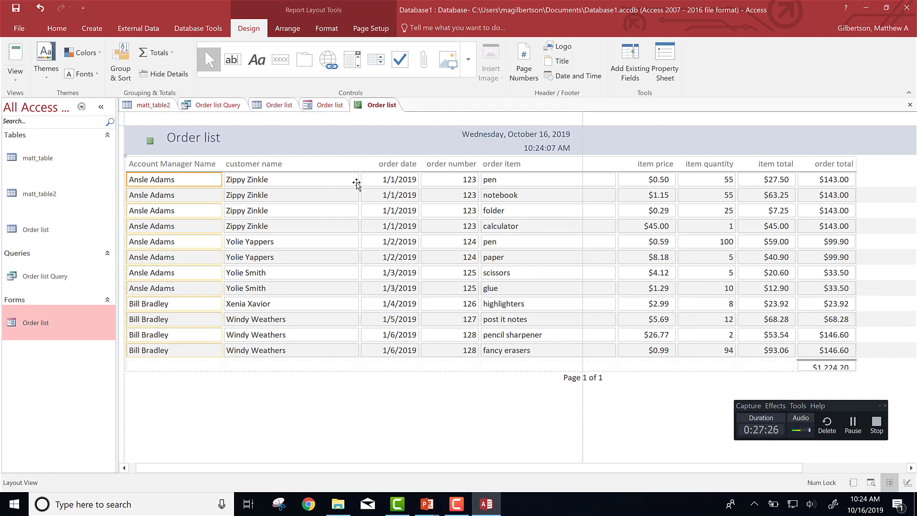
- Narrow the report's customer name column to sit closer to its values
{"action": "left_click", "coordinate": [343, 164]}
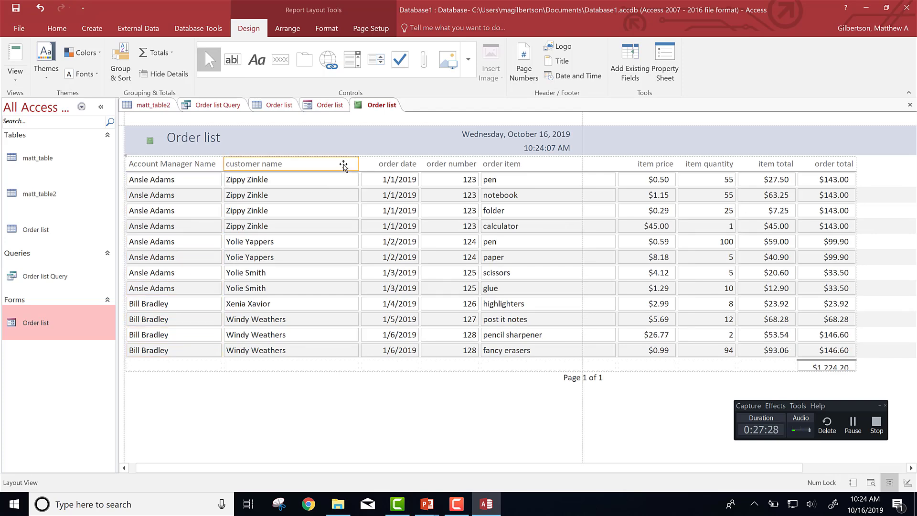
{"action": "left_click", "coordinate": [343, 164]}
{"action": "double_click", "coordinate": [343, 164]}
{"action": "left_click", "coordinate": [332, 185]}
{"action": "left_click_drag", "start_coordinate": [358, 179], "coordinate": [306, 178]}
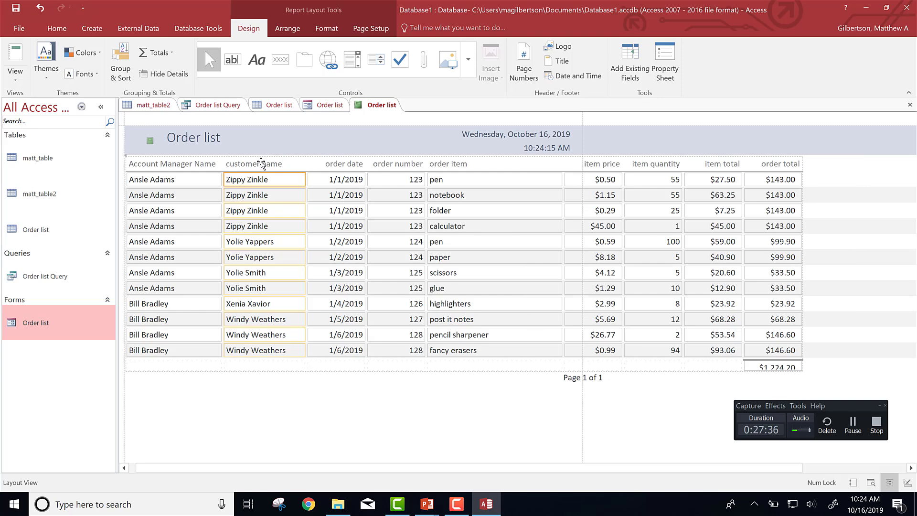
- Change the report's customer name column heading to "Consumer name"
{"action": "left_click", "coordinate": [255, 164]}
{"action": "left_click", "coordinate": [257, 164]}
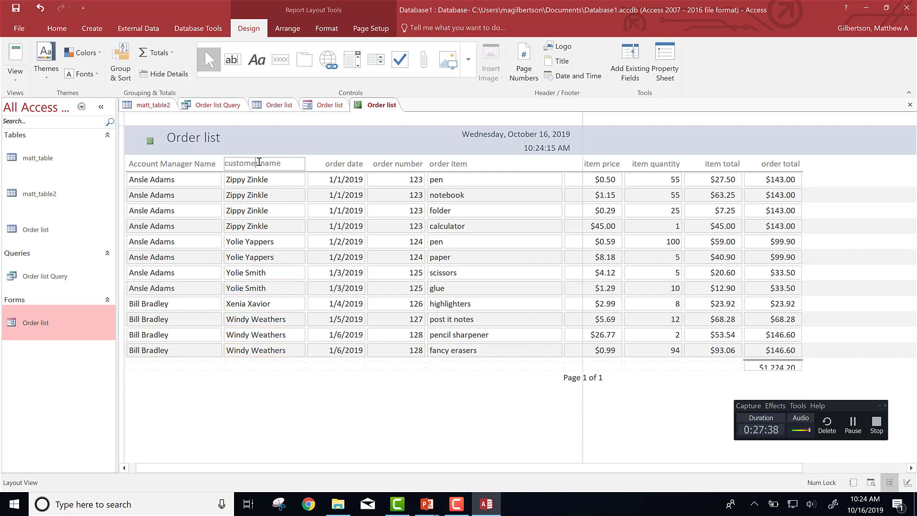
{"action": "left_click_drag", "start_coordinate": [259, 164], "coordinate": [226, 164]}
{"action": "key", "text": "BackSpace"}
{"action": "type", "text": "Consumer"}
{"action": "left_click", "coordinate": [254, 180]}
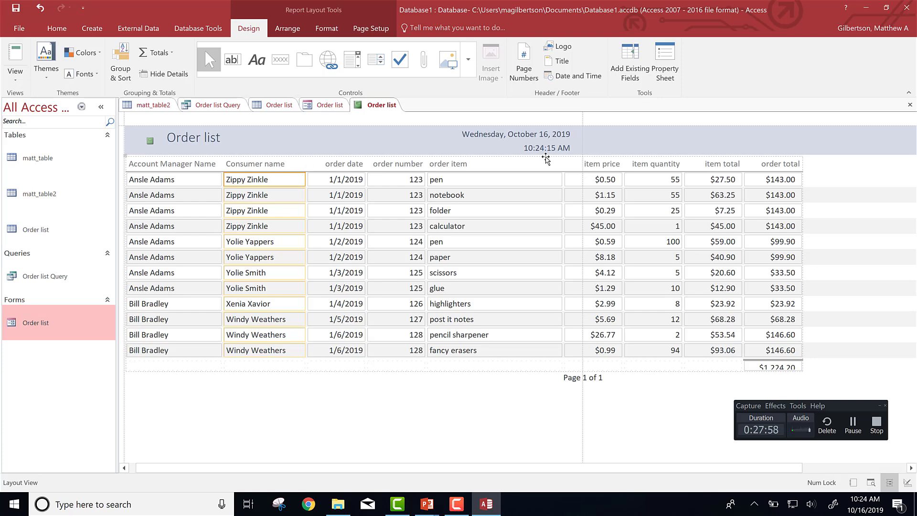
- Switch to PowerPoint, read the slide on adding totals to a report, and return to the Access report
{"action": "key", "text": "alt+Tab"}
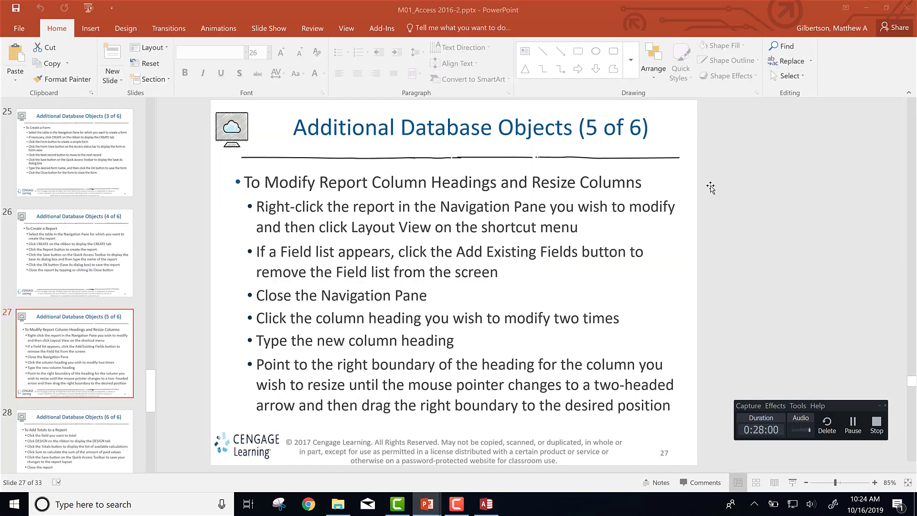
{"action": "key", "text": "Down"}
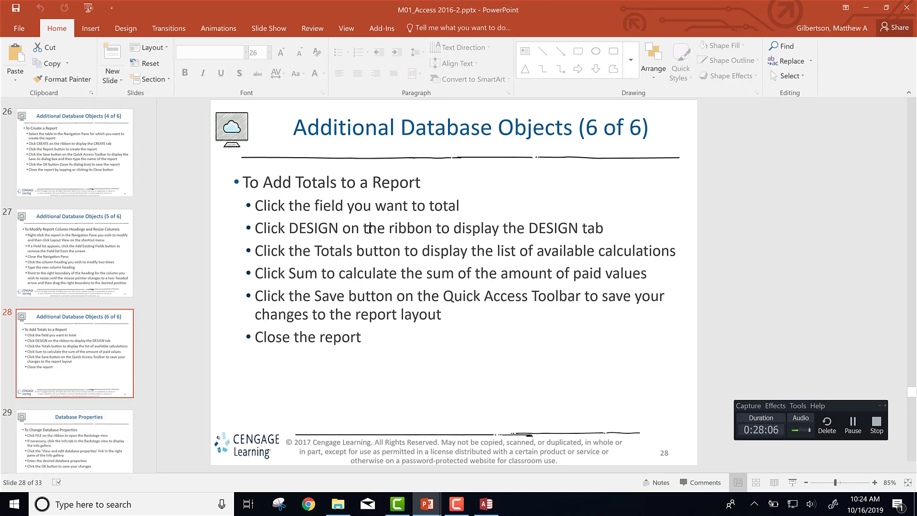
{"action": "key", "text": "alt+Tab"}
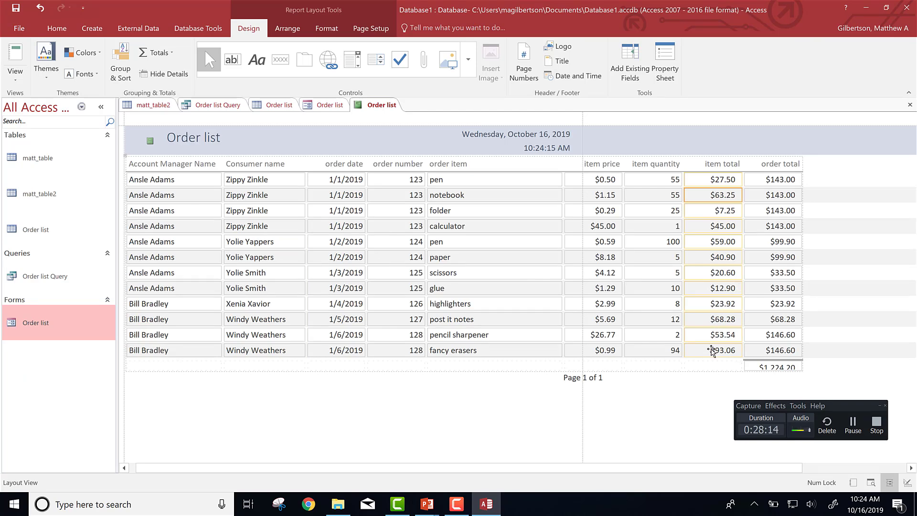
{"action": "right_click", "coordinate": [711, 351]}
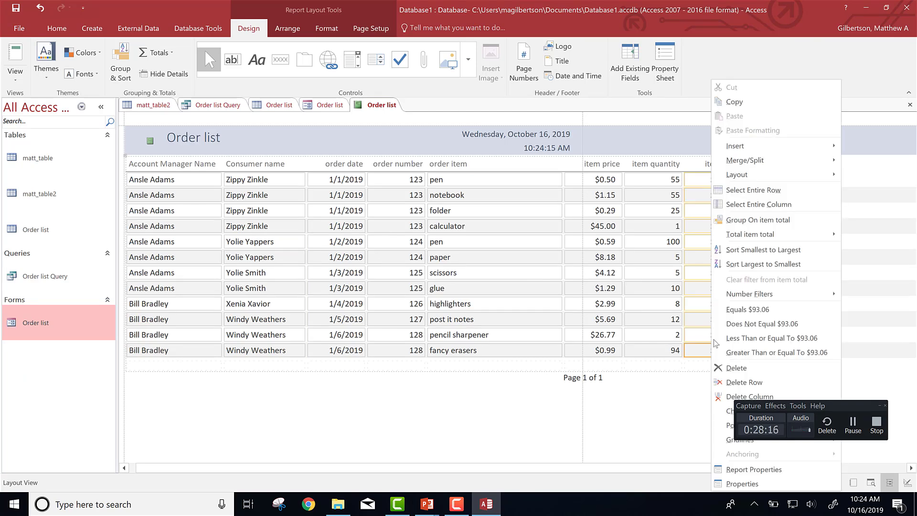
{"action": "right_click", "coordinate": [706, 369]}
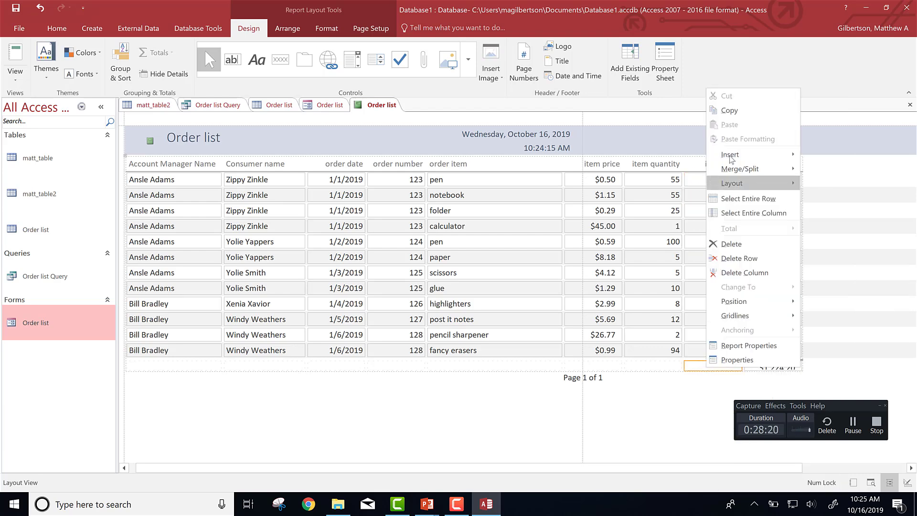
{"action": "mouse_move", "coordinate": [731, 152]}
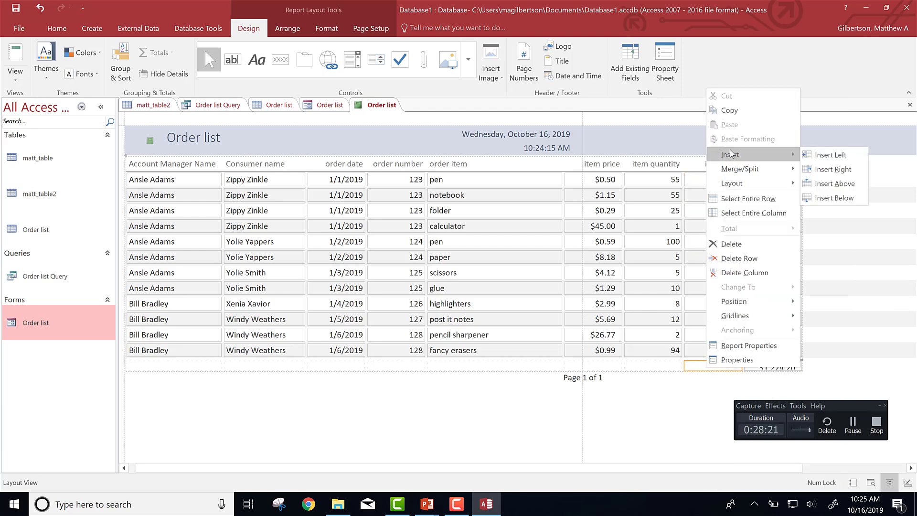
{"action": "left_click", "coordinate": [464, 110]}
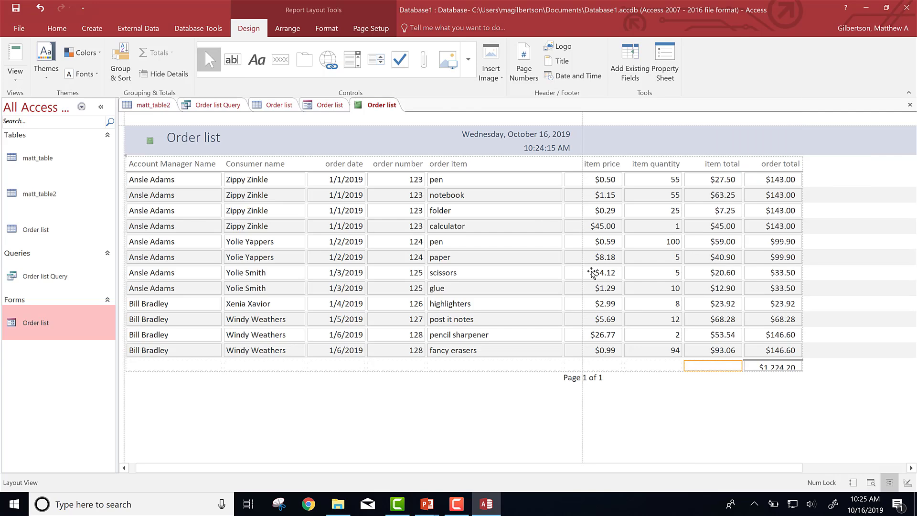
- Add a Sum total for the item total field in Design View and display the report in Report View
{"action": "left_click", "coordinate": [17, 80]}
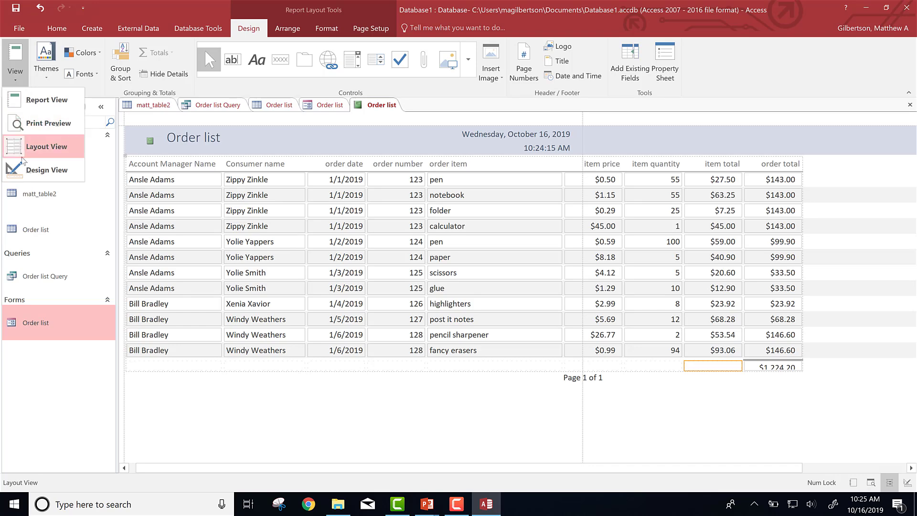
{"action": "left_click", "coordinate": [27, 179]}
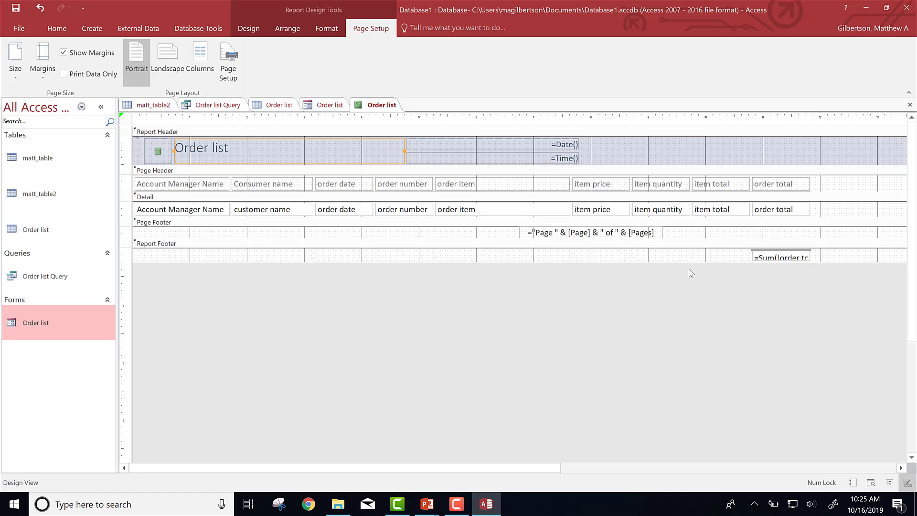
{"action": "key", "text": "alt+Tab"}
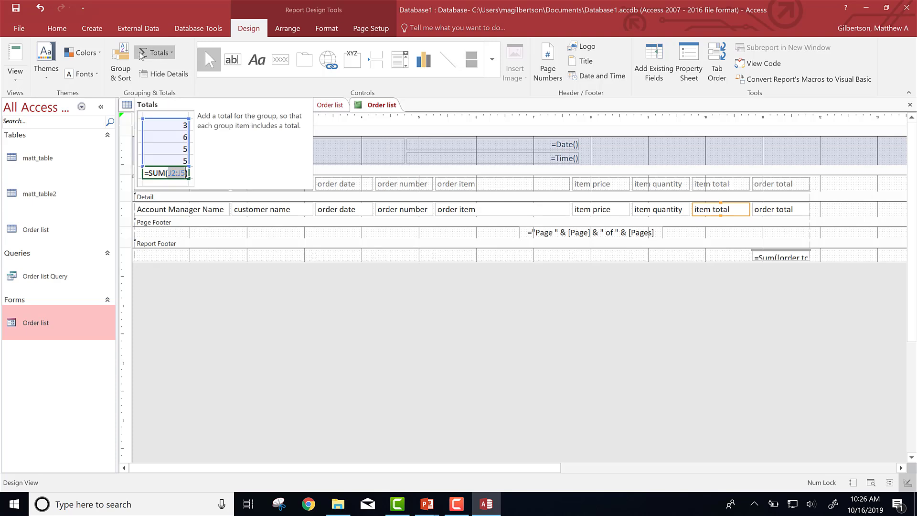
{"action": "left_click", "coordinate": [173, 54]}
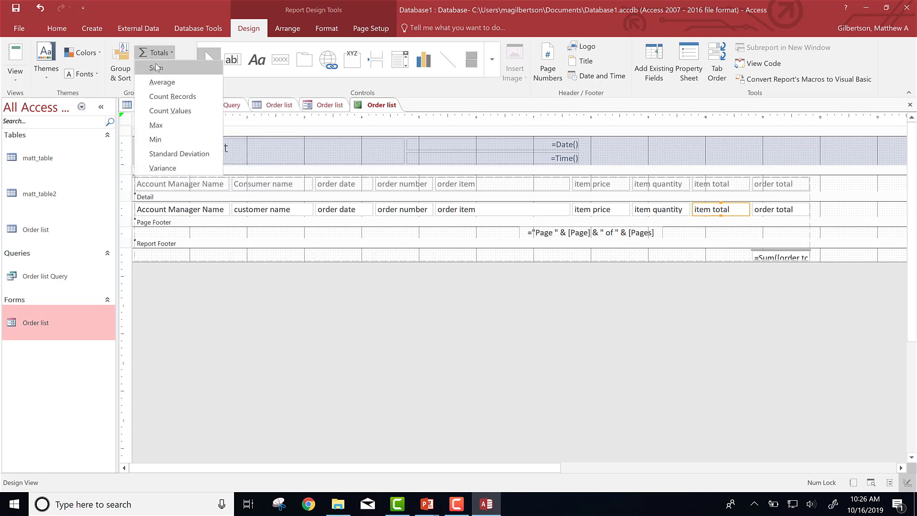
{"action": "left_click", "coordinate": [156, 67]}
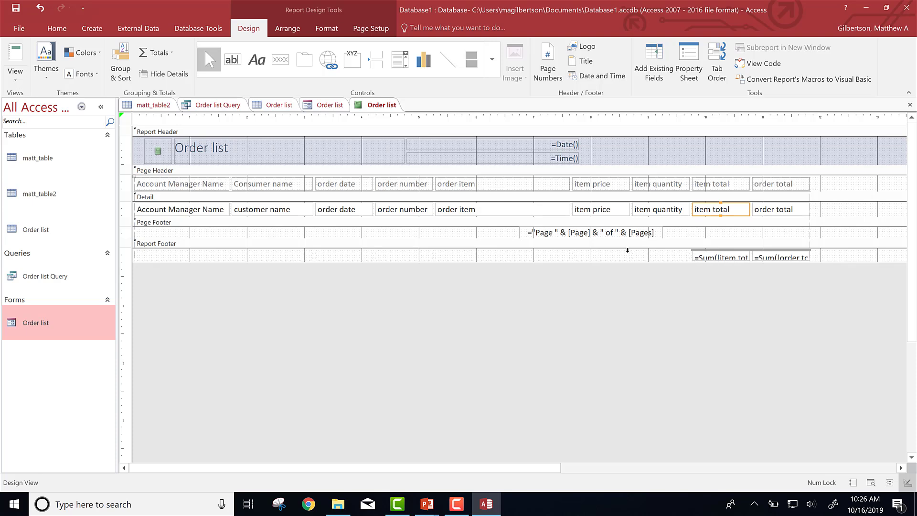
{"action": "left_click", "coordinate": [12, 76]}
{"action": "left_click", "coordinate": [43, 168]}
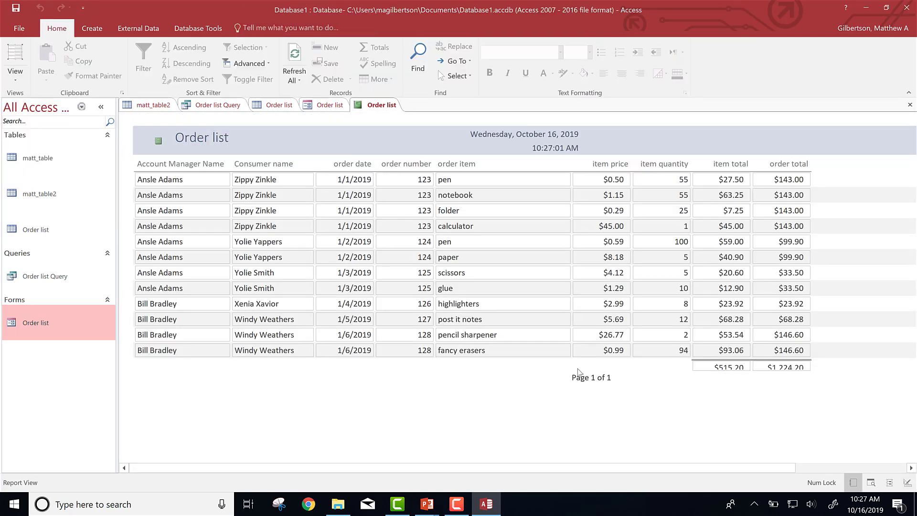
- Switch to PowerPoint, read the slide on changing database properties, and return to Access
{"action": "key", "text": "alt+Tab"}
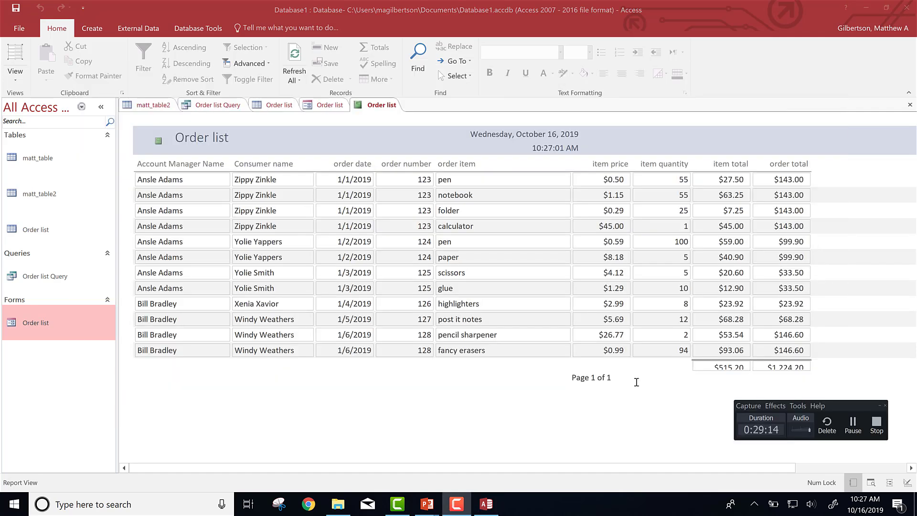
{"action": "key", "text": "alt+Tab"}
{"action": "key", "text": "Tab"}
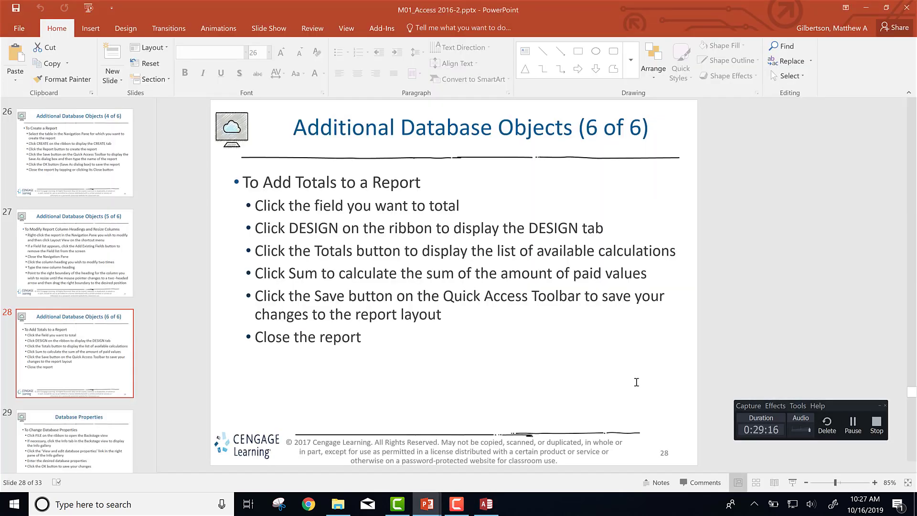
{"action": "key", "text": "Page_Down"}
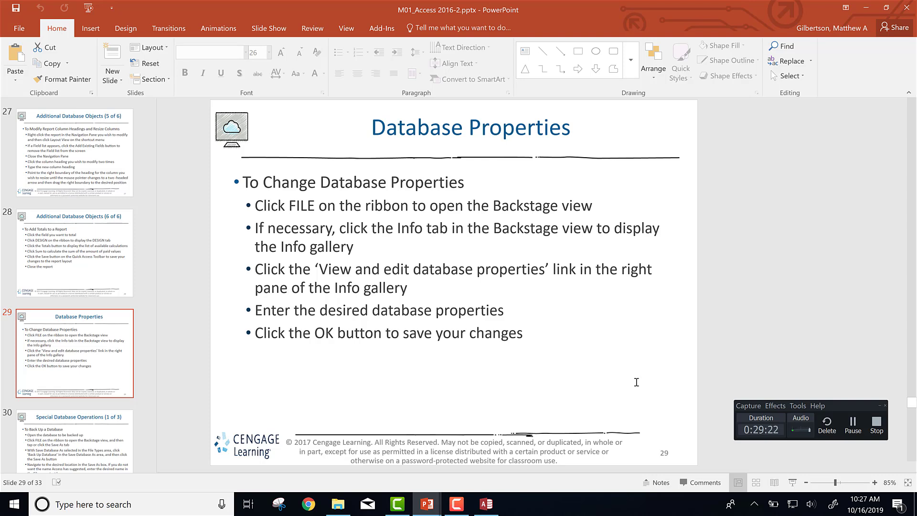
{"action": "key", "text": "alt+Tab"}
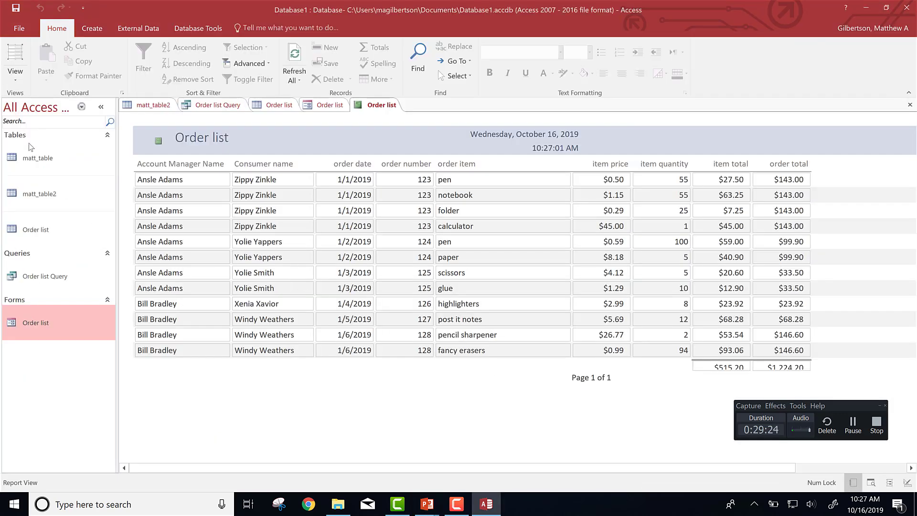
- View the Summary properties of Database1 and close them without making changes
{"action": "left_click", "coordinate": [21, 30]}
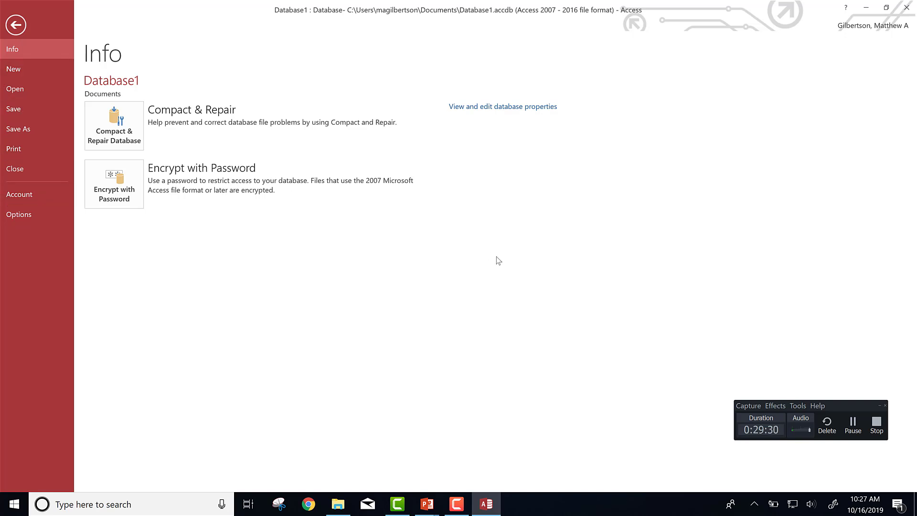
{"action": "left_click", "coordinate": [508, 105]}
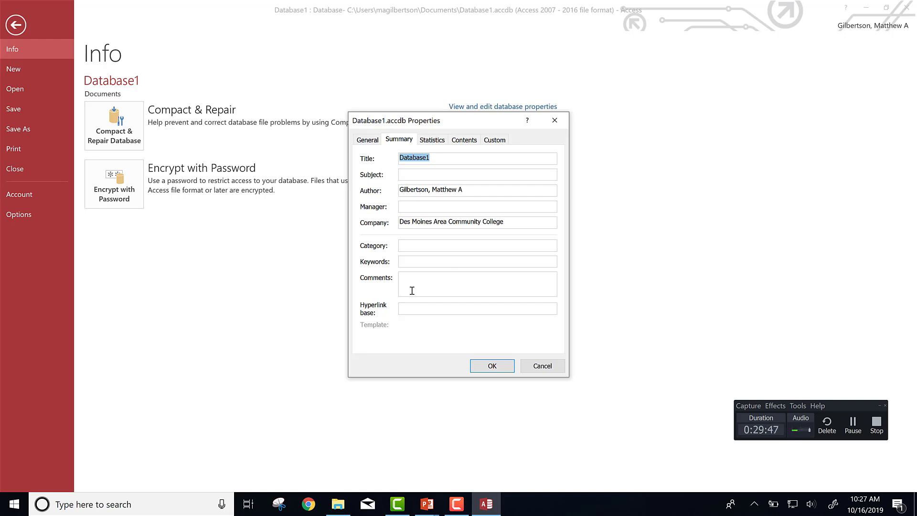
{"action": "left_click", "coordinate": [533, 367]}
- Switch to PowerPoint, read the slide on backing up a database, and return to Access
{"action": "key", "text": "alt+Tab"}
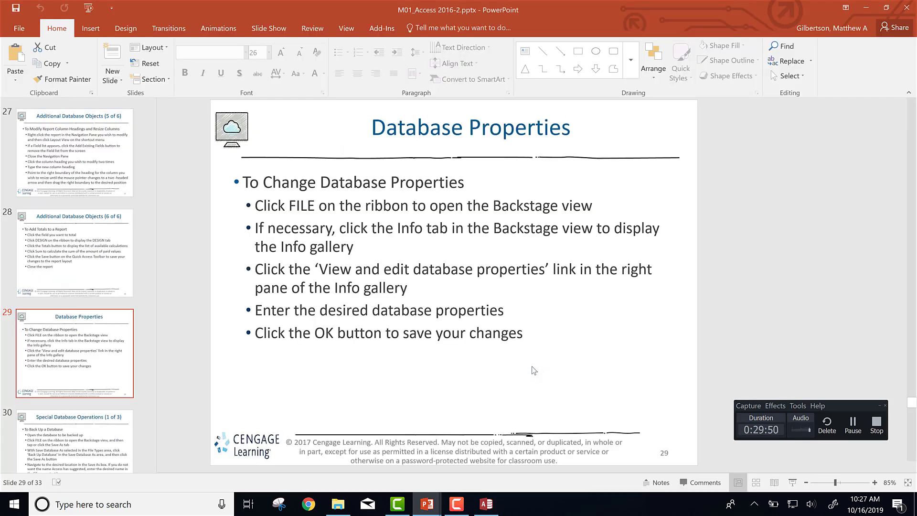
{"action": "key", "text": "Page_Down"}
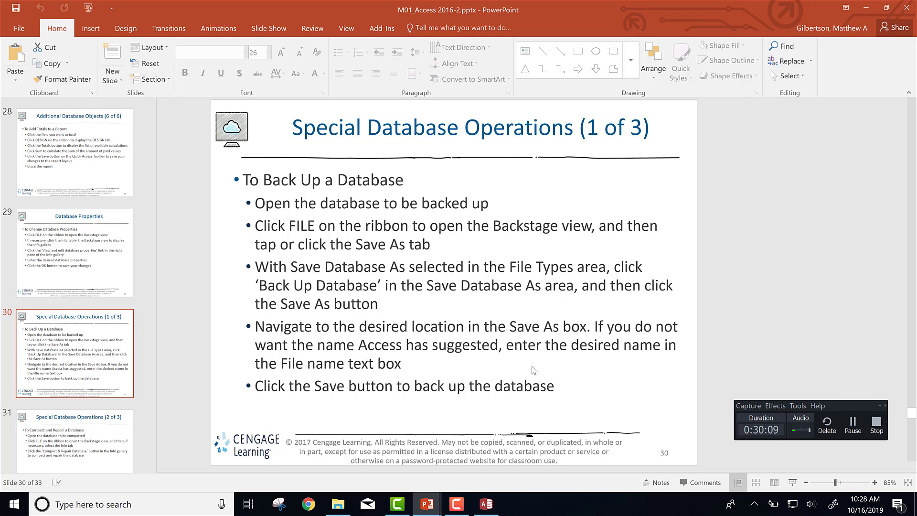
{"action": "left_click", "coordinate": [858, 430]}
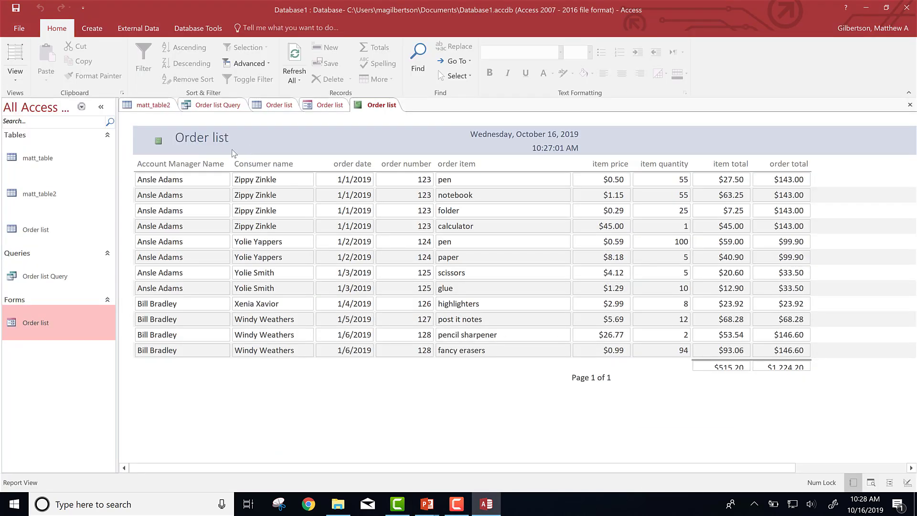
- Start a Back Up Database save and save the open report under the name Order list
{"action": "left_click", "coordinate": [17, 32]}
{"action": "left_click", "coordinate": [17, 35]}
{"action": "left_click", "coordinate": [17, 32]}
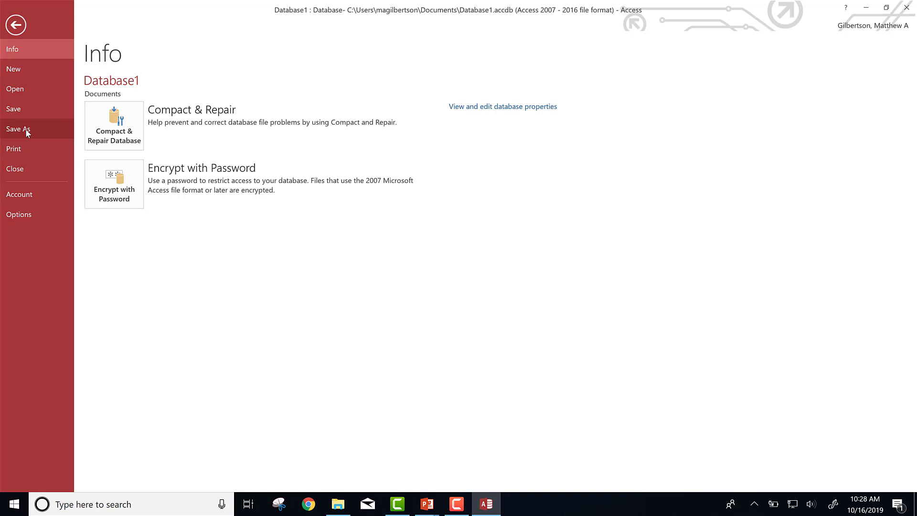
{"action": "left_click", "coordinate": [26, 133]}
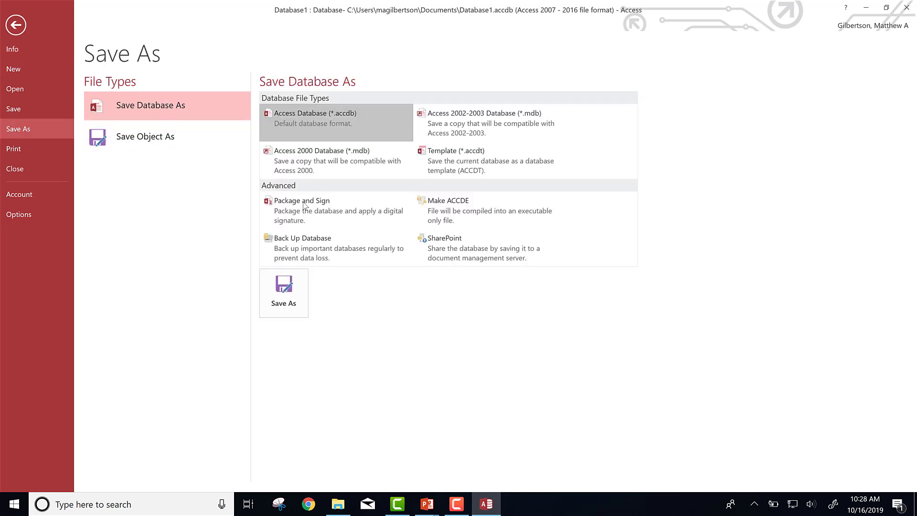
{"action": "left_click", "coordinate": [310, 244]}
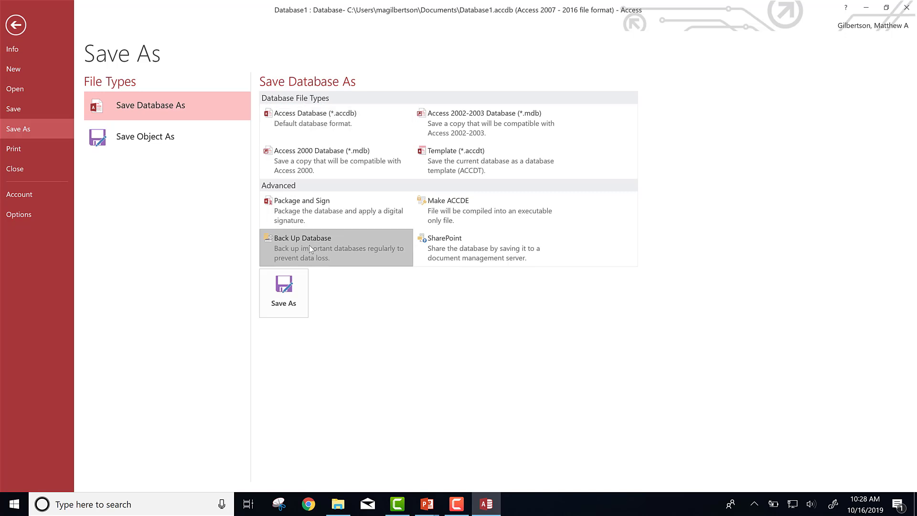
{"action": "double_click", "coordinate": [310, 246]}
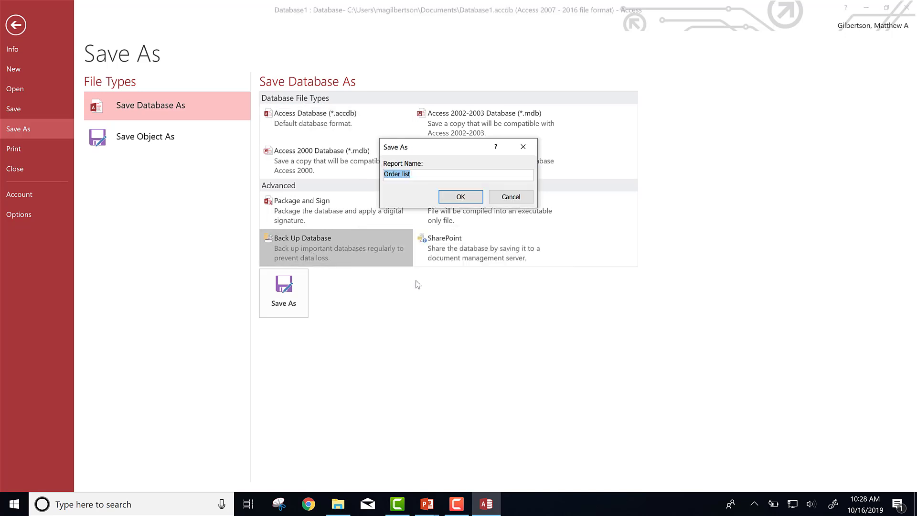
{"action": "left_click", "coordinate": [461, 196]}
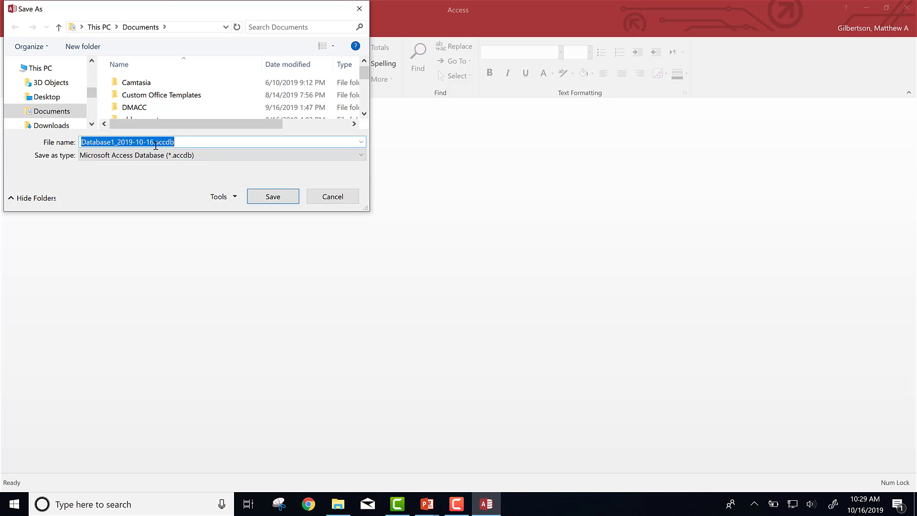
- Save the backup in Documents as Database1_2019-10-16.accdb and enable the content of the reopened database
{"action": "left_click", "coordinate": [266, 199]}
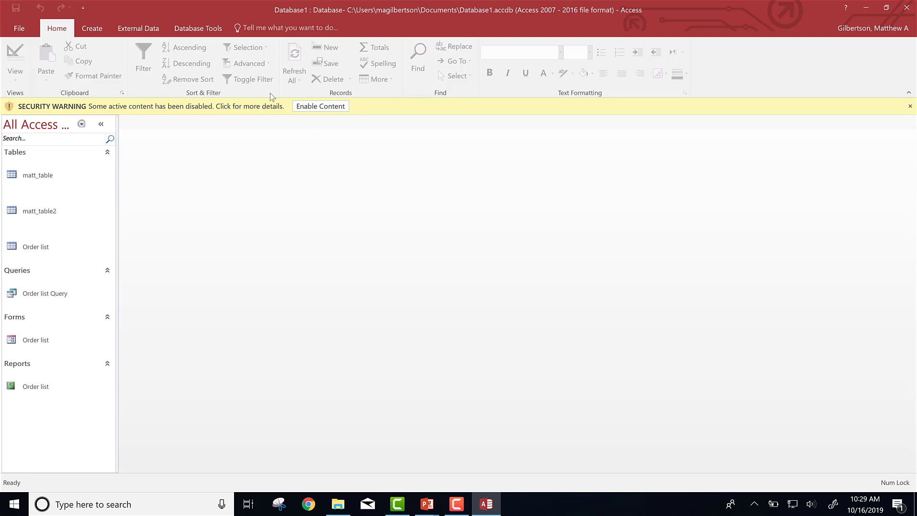
{"action": "left_click", "coordinate": [305, 106]}
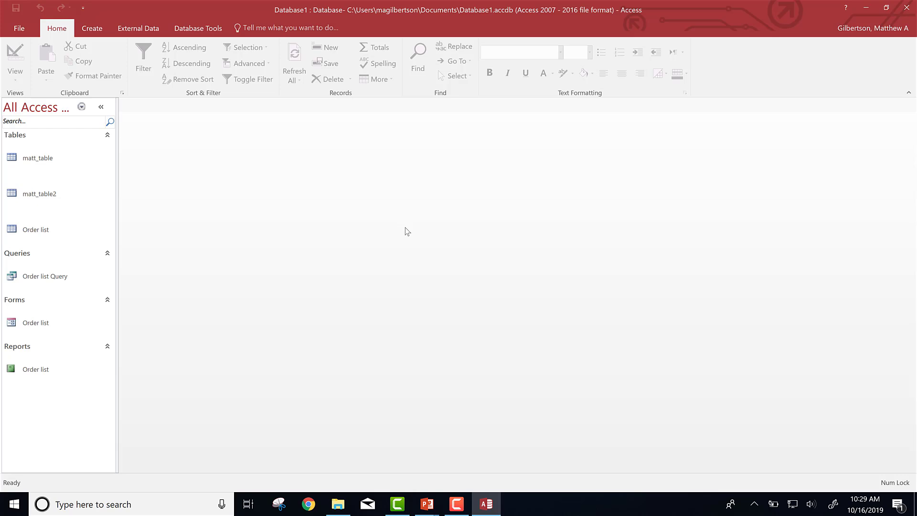
{"action": "key", "text": "alt+Tab"}
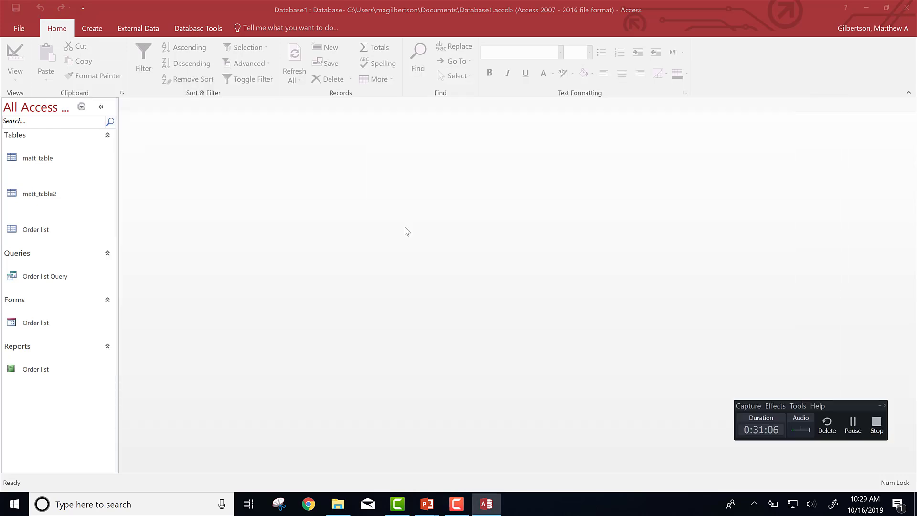